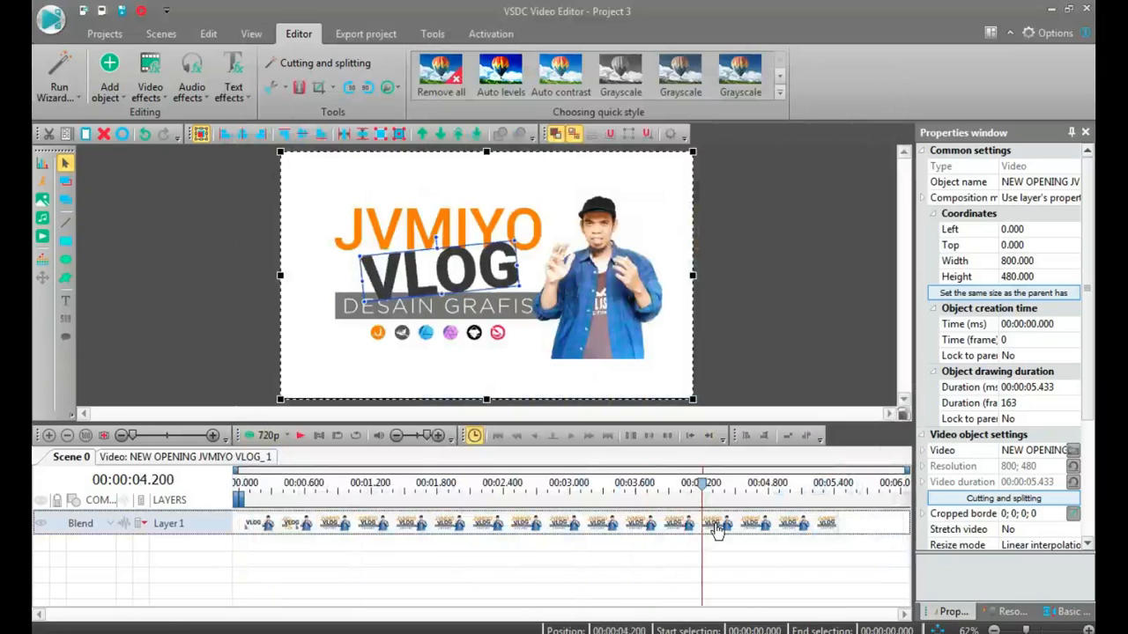
Step: Split the video at 00:00:04.200 and set the speed of the part after the cut to 70%
{"action": "left_click", "coordinate": [300, 89]}
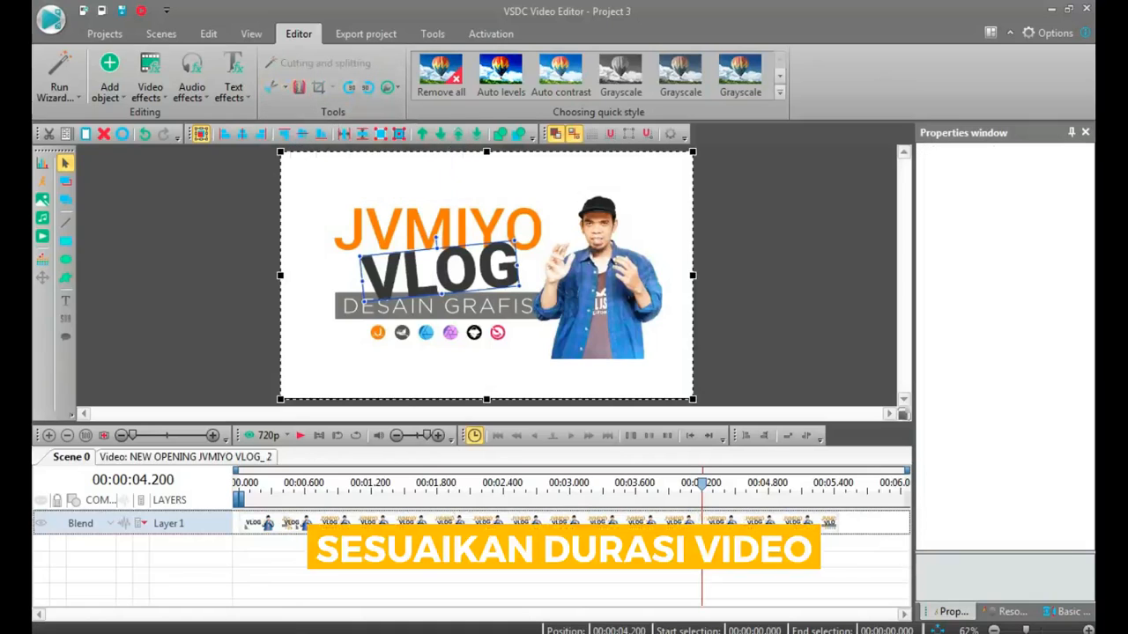
{"action": "left_click", "coordinate": [762, 527]}
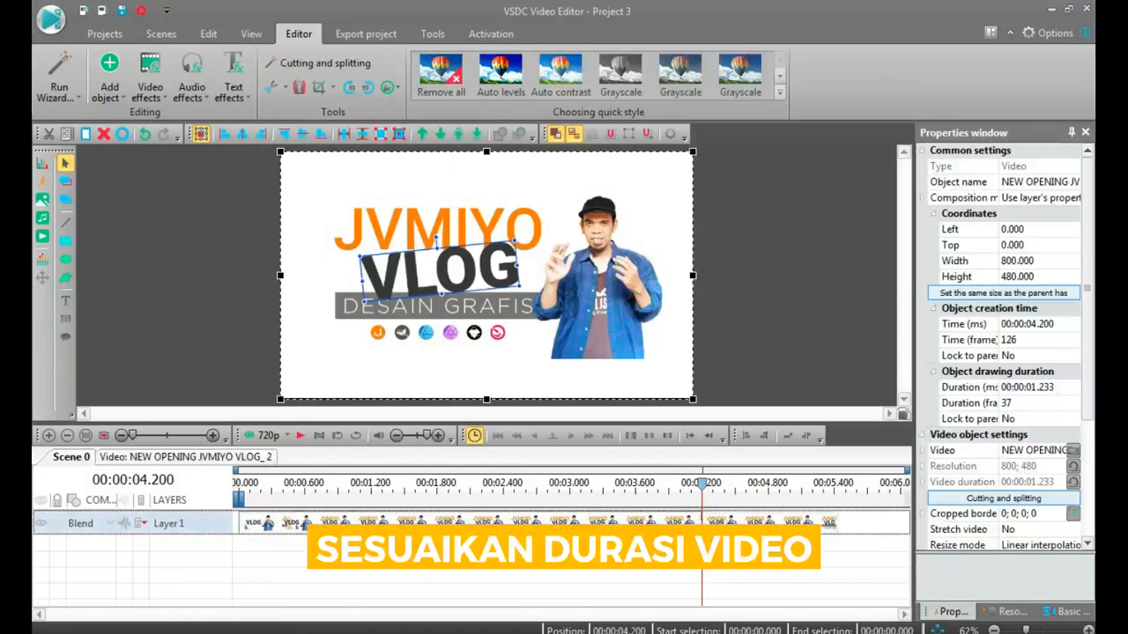
{"action": "scroll", "coordinate": [1004, 352], "scroll_direction": "down", "scroll_amount": 3}
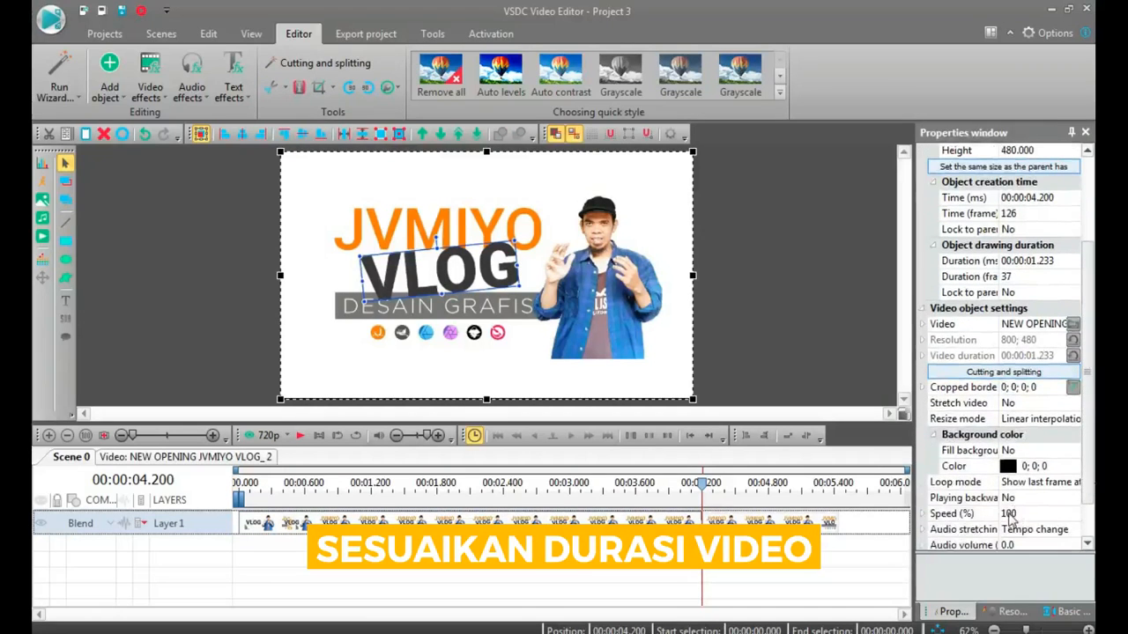
{"action": "left_click", "coordinate": [1010, 514]}
{"action": "double_click", "coordinate": [1008, 514]}
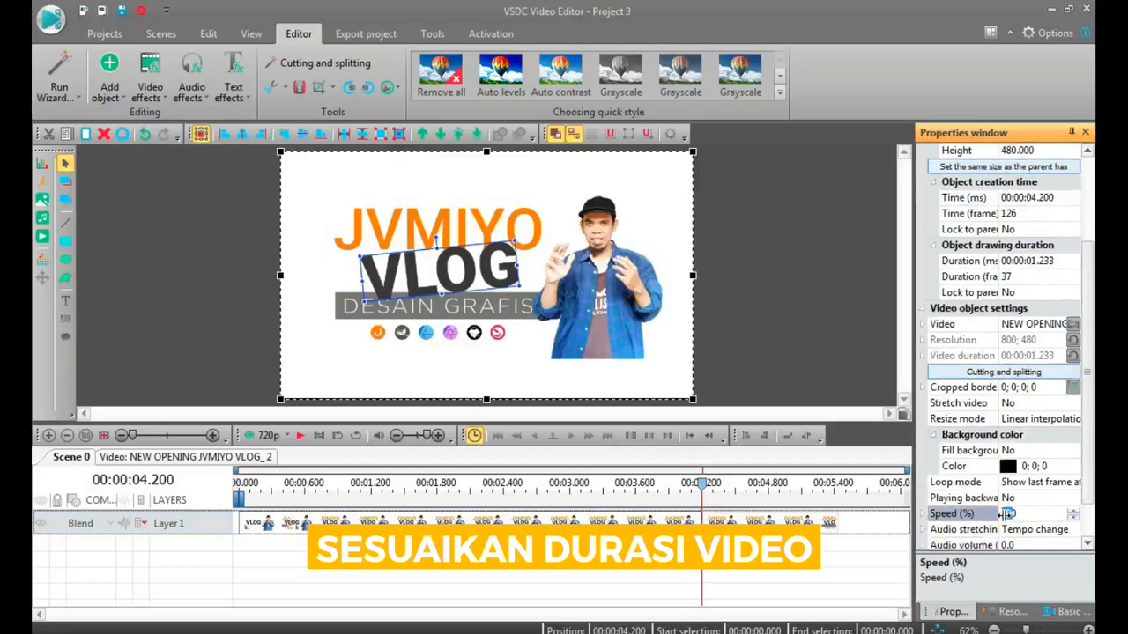
{"action": "type", "text": "50"}
{"action": "key", "text": "Return"}
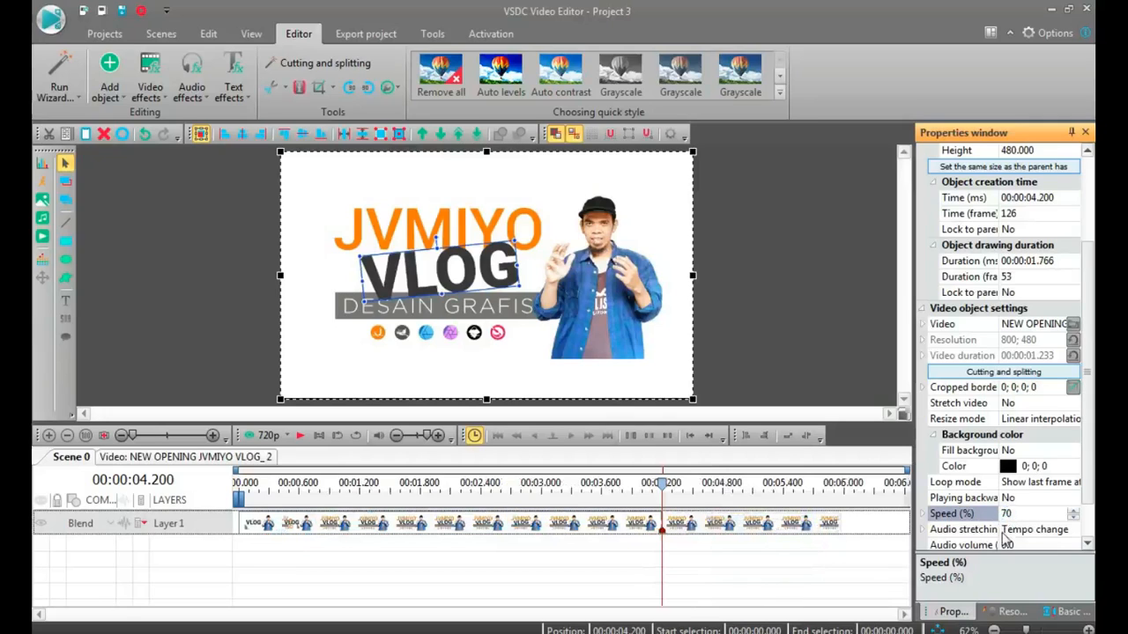
{"action": "left_click", "coordinate": [828, 557]}
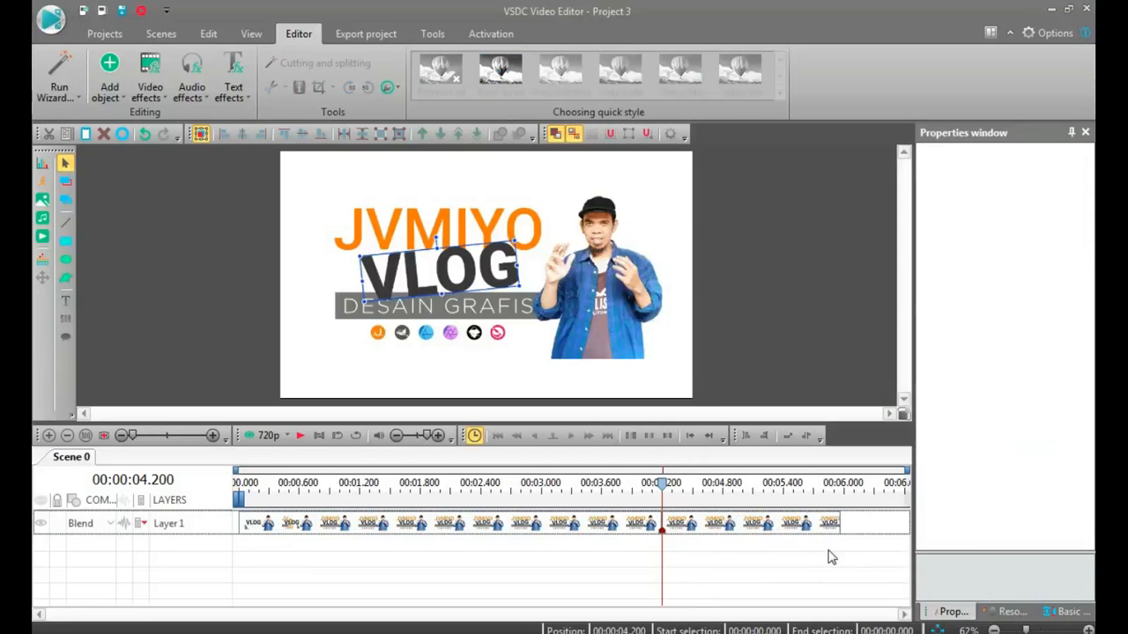
Step: Apply the Silence audio effect to the second clip for the whole parent duration, then return to Scene 0
{"action": "left_click", "coordinate": [756, 531]}
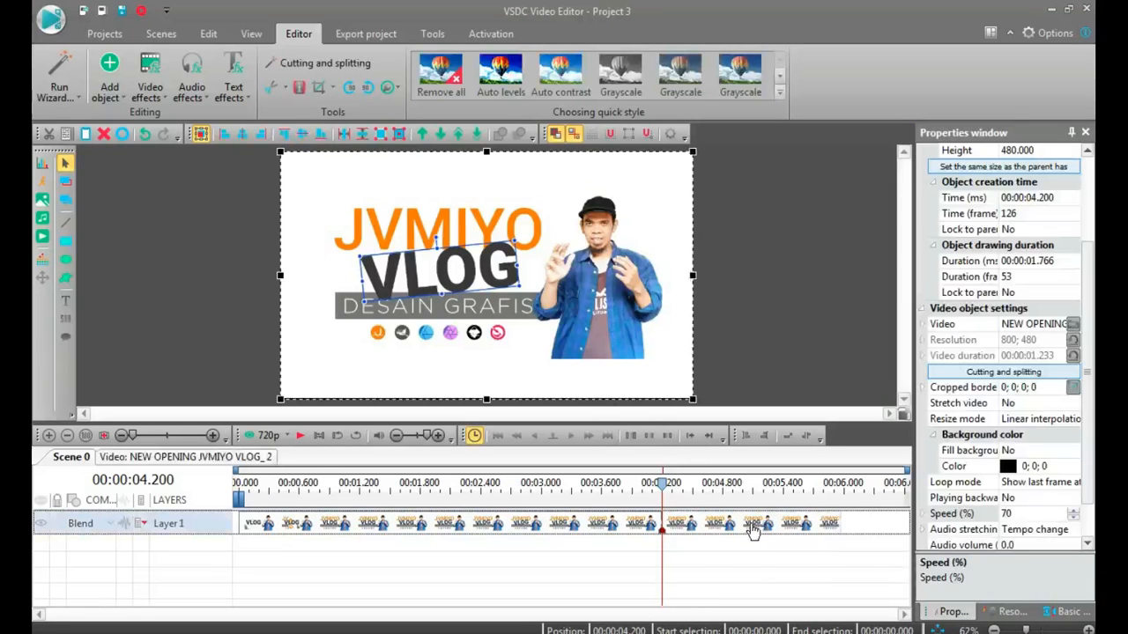
{"action": "mouse_move", "coordinate": [753, 531]}
{"action": "right_click", "coordinate": [734, 528]}
{"action": "mouse_move", "coordinate": [802, 419]}
{"action": "mouse_move", "coordinate": [965, 422]}
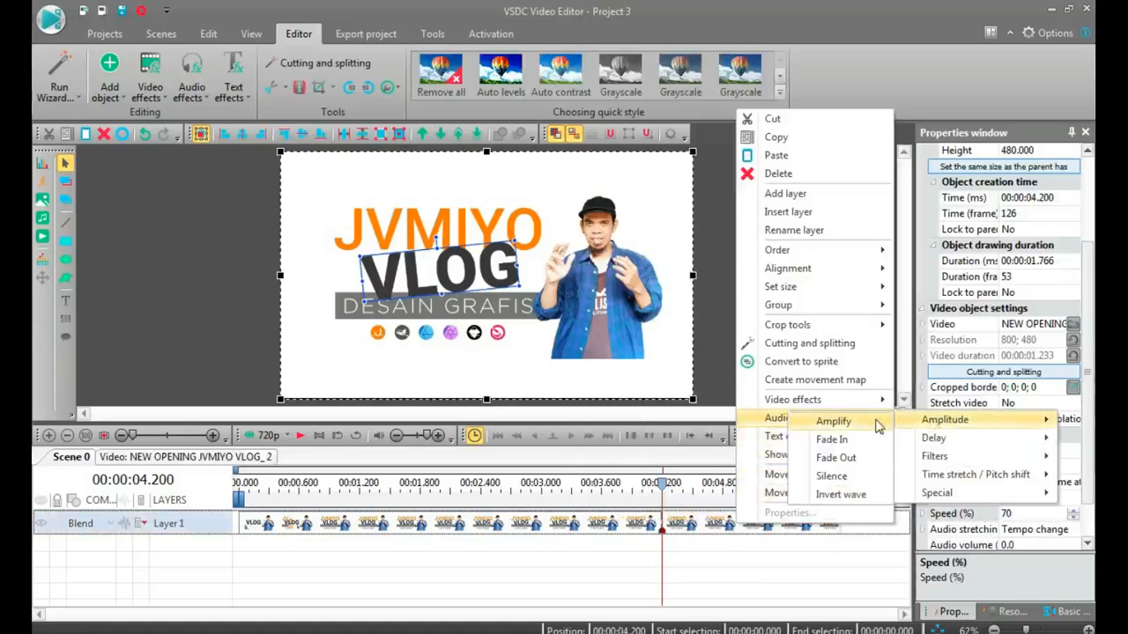
{"action": "left_click", "coordinate": [850, 476]}
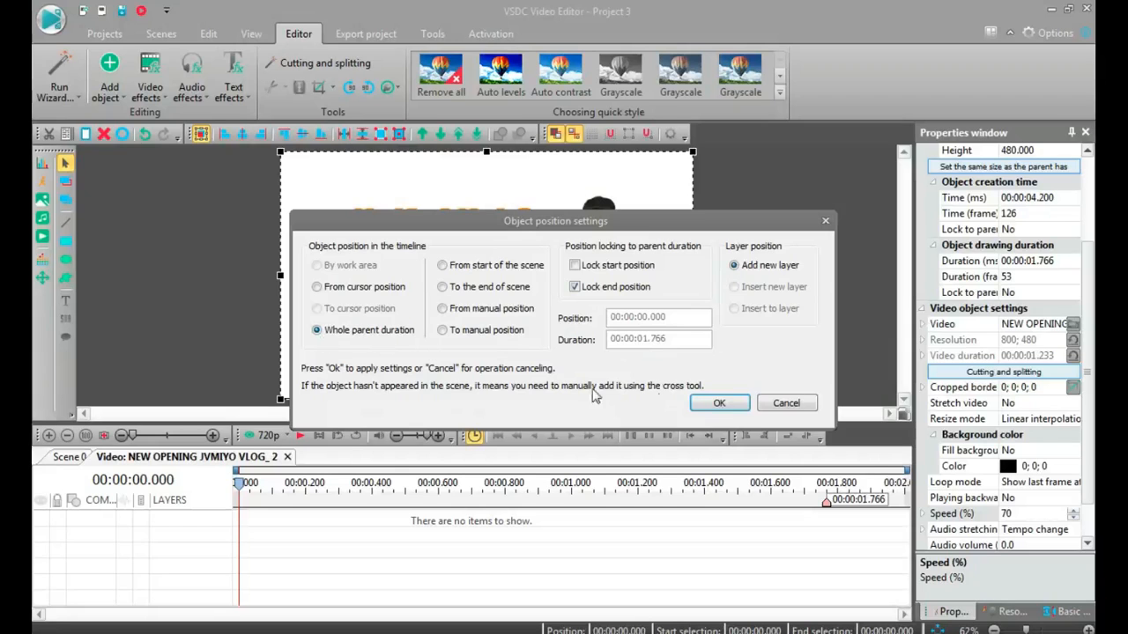
{"action": "left_click", "coordinate": [717, 402]}
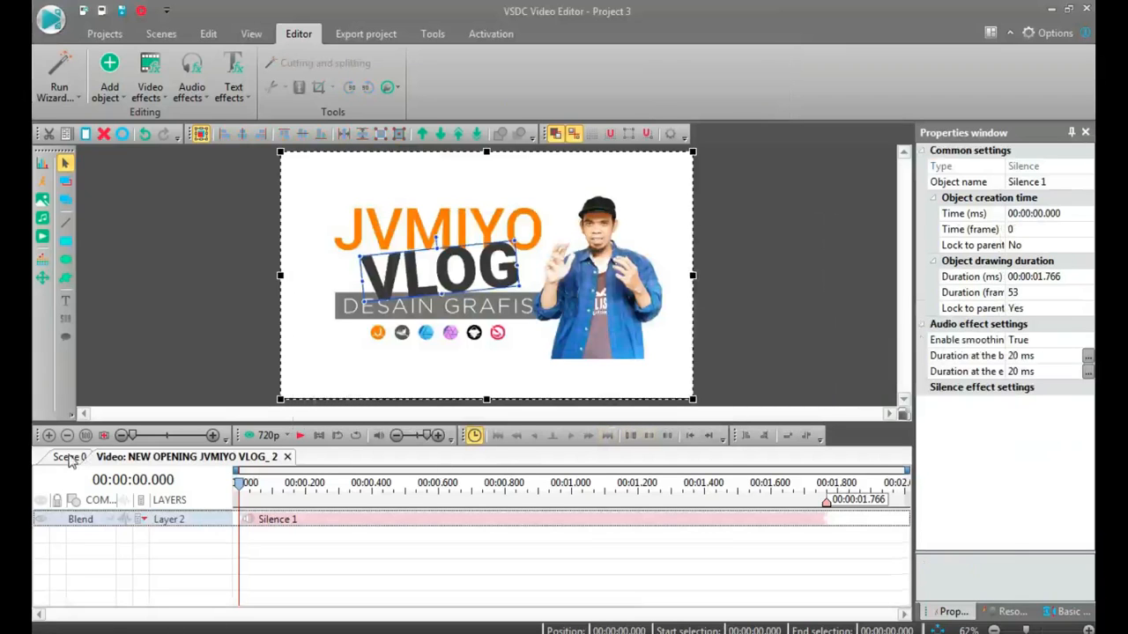
{"action": "left_click", "coordinate": [71, 458]}
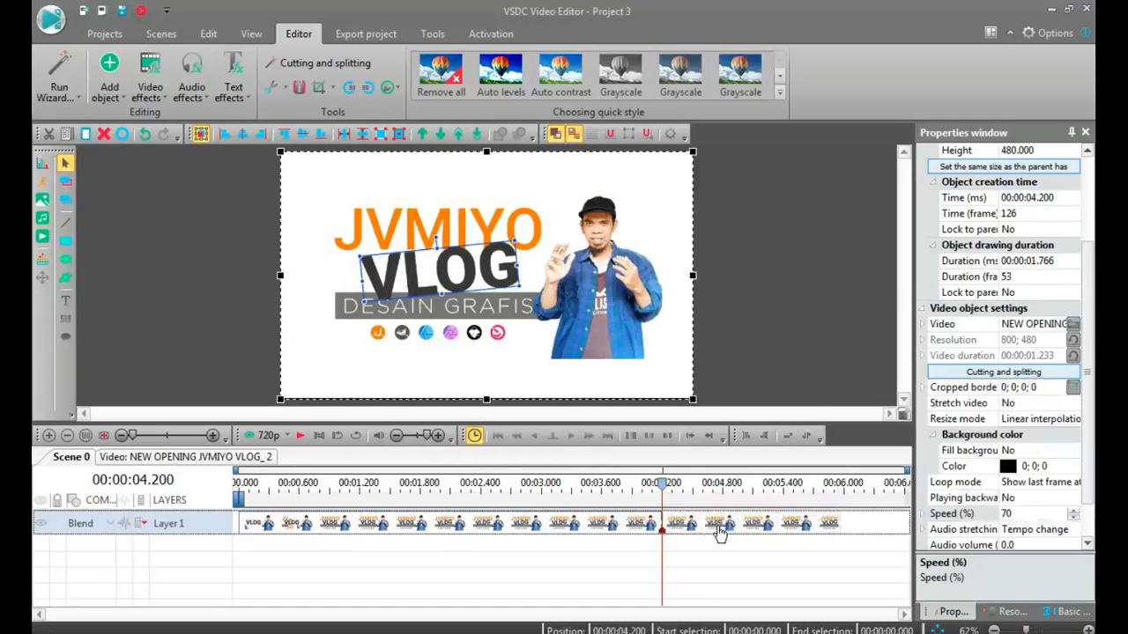
Step: Add the Special FX Glitch video effect to the second clip, covering the whole parent duration on an inserted new layer
{"action": "left_click", "coordinate": [155, 88]}
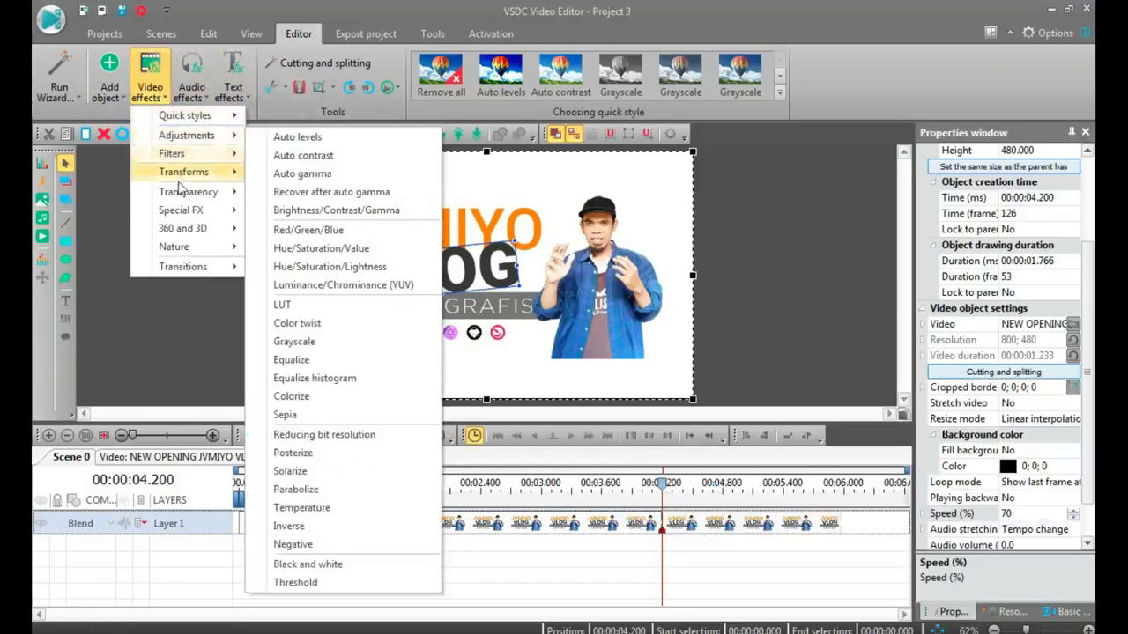
{"action": "mouse_move", "coordinate": [187, 217]}
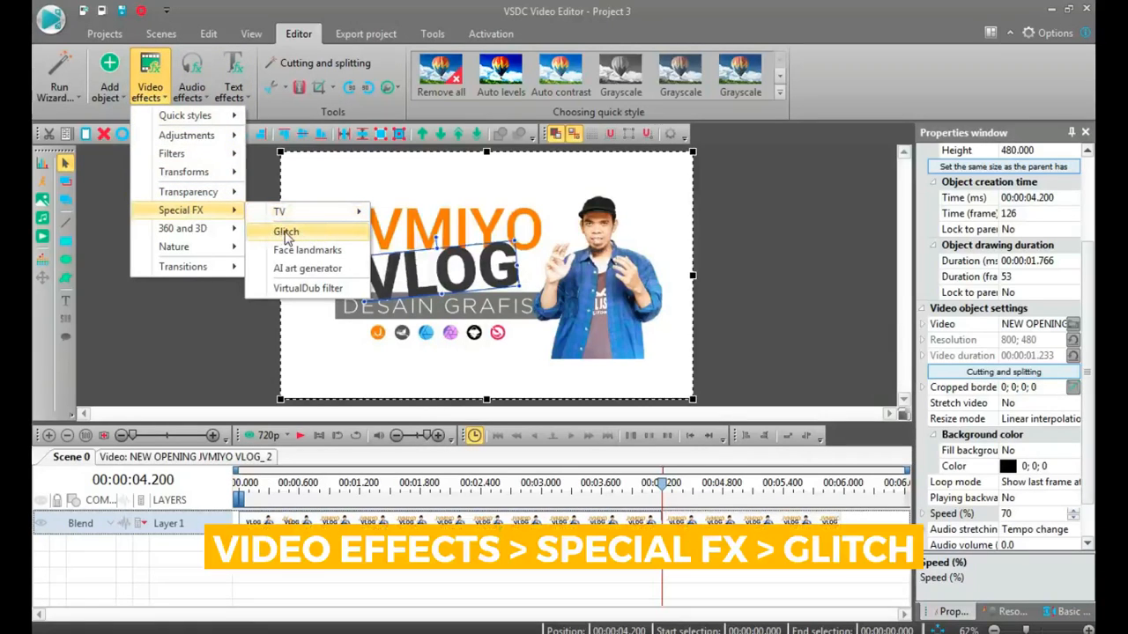
{"action": "left_click", "coordinate": [285, 232]}
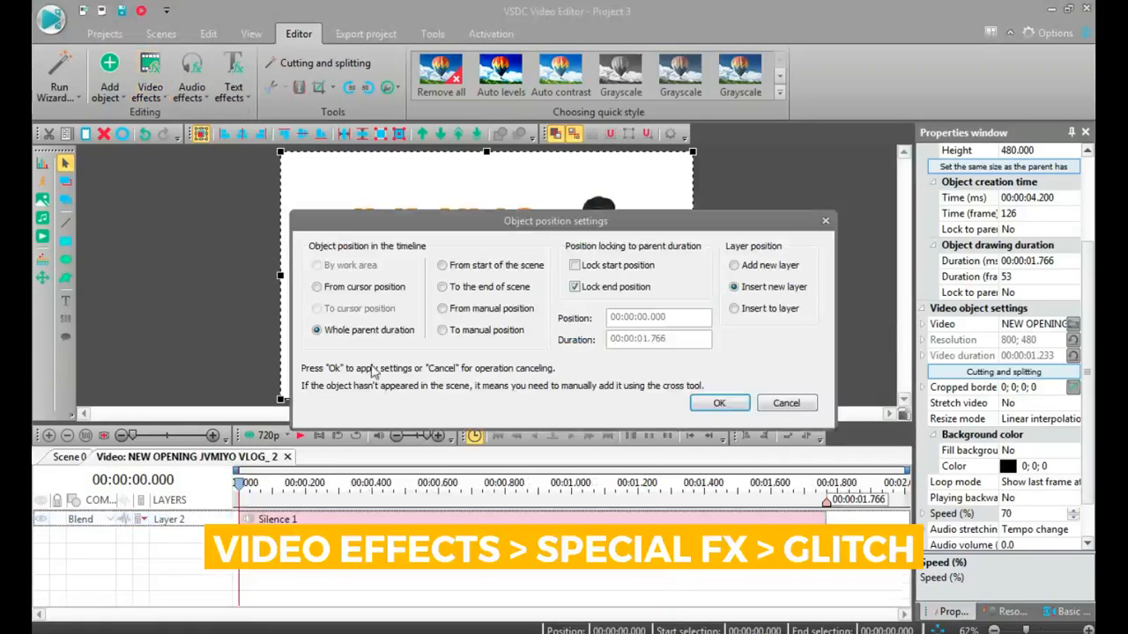
{"action": "left_click", "coordinate": [700, 403]}
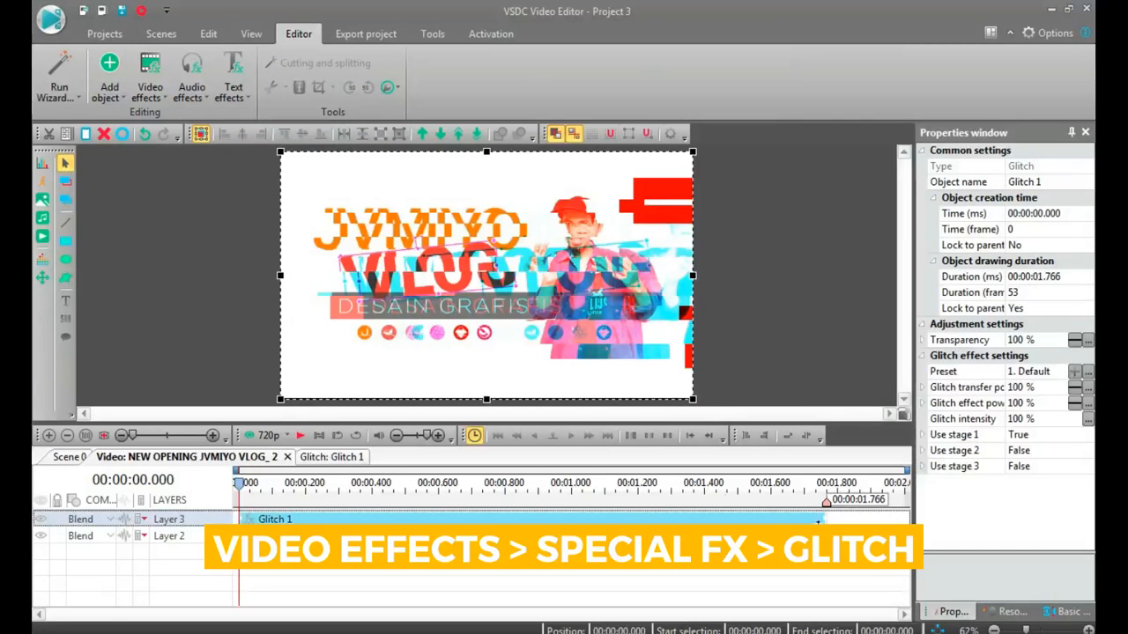
Step: Shorten the Glitch effect to 1 second on the timeline, previewing the scene while adjusting its length
{"action": "left_click_drag", "start_coordinate": [823, 517], "coordinate": [502, 510]}
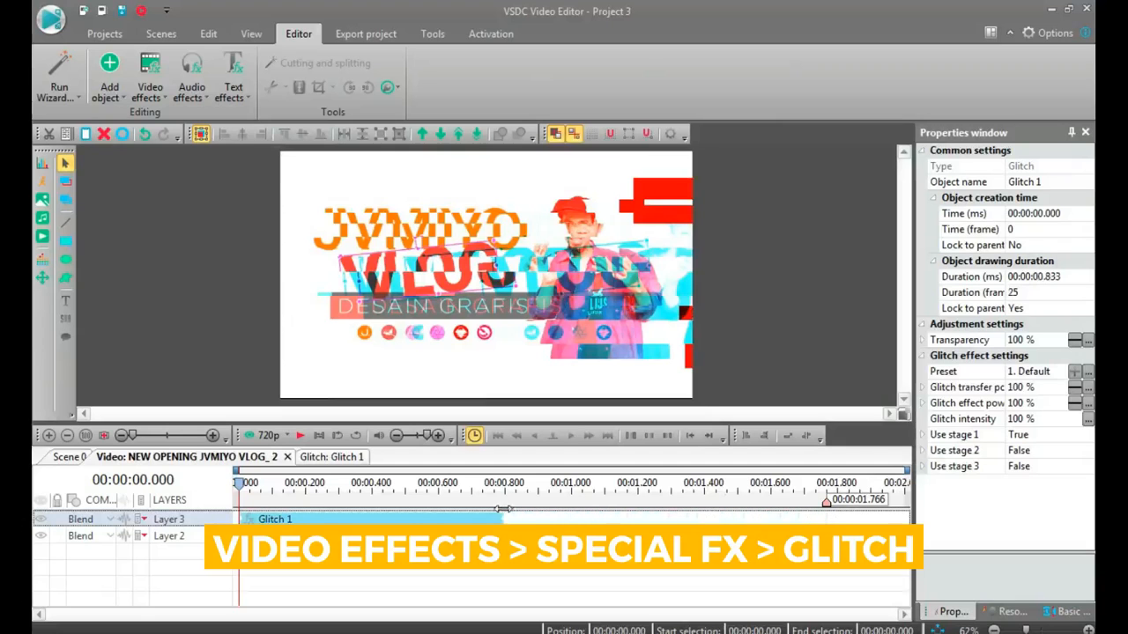
{"action": "left_click", "coordinate": [300, 435]}
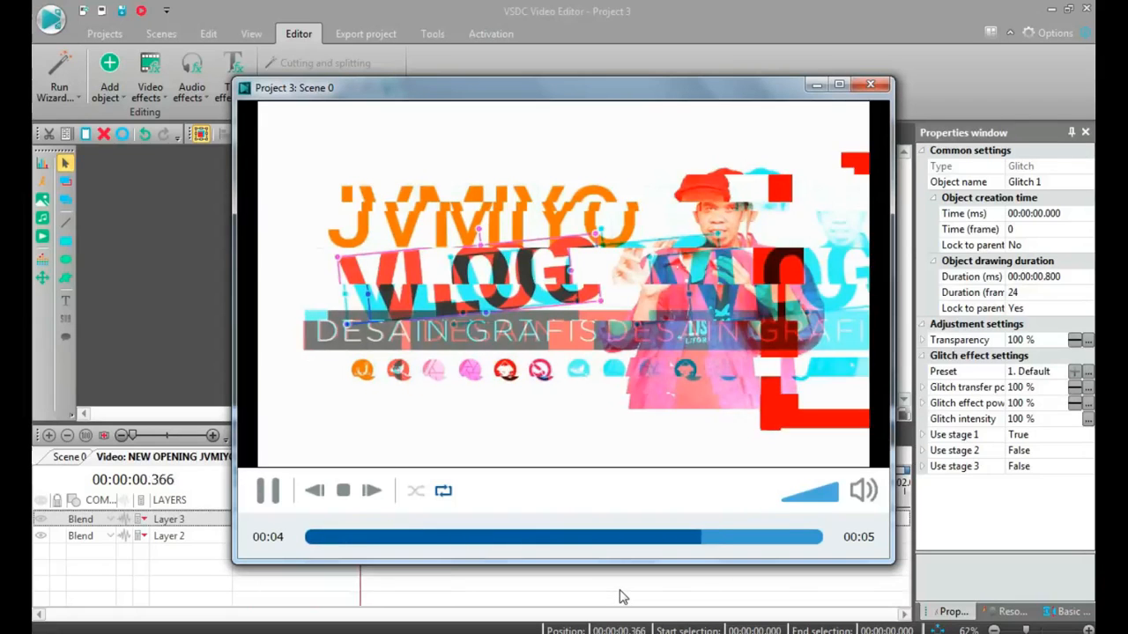
{"action": "left_click", "coordinate": [876, 86]}
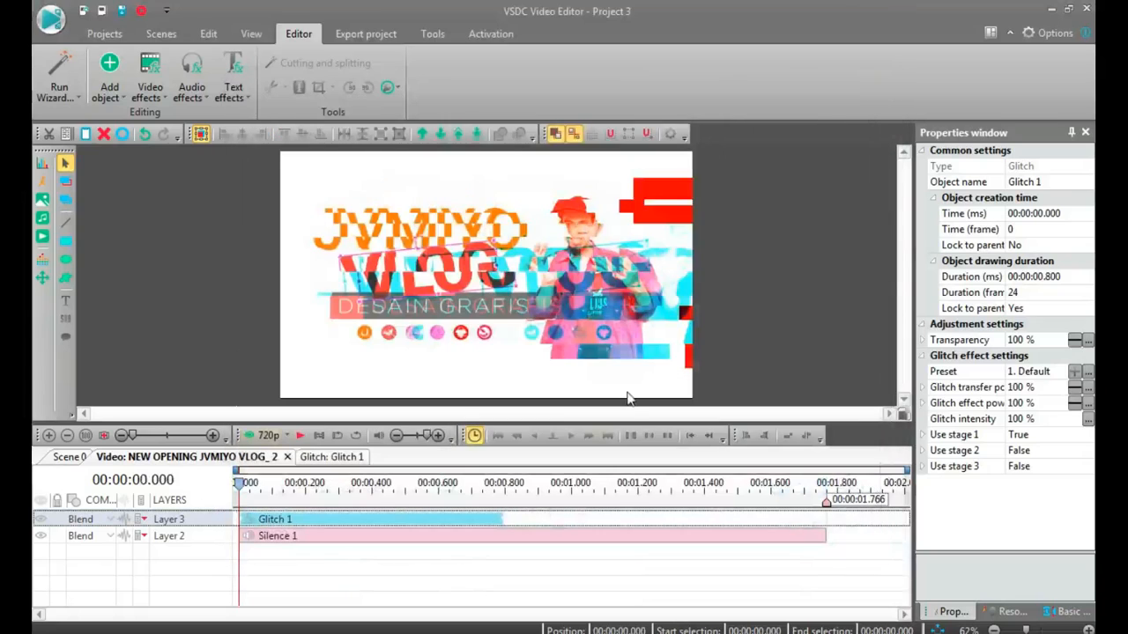
{"action": "left_click_drag", "start_coordinate": [509, 520], "coordinate": [569, 508]}
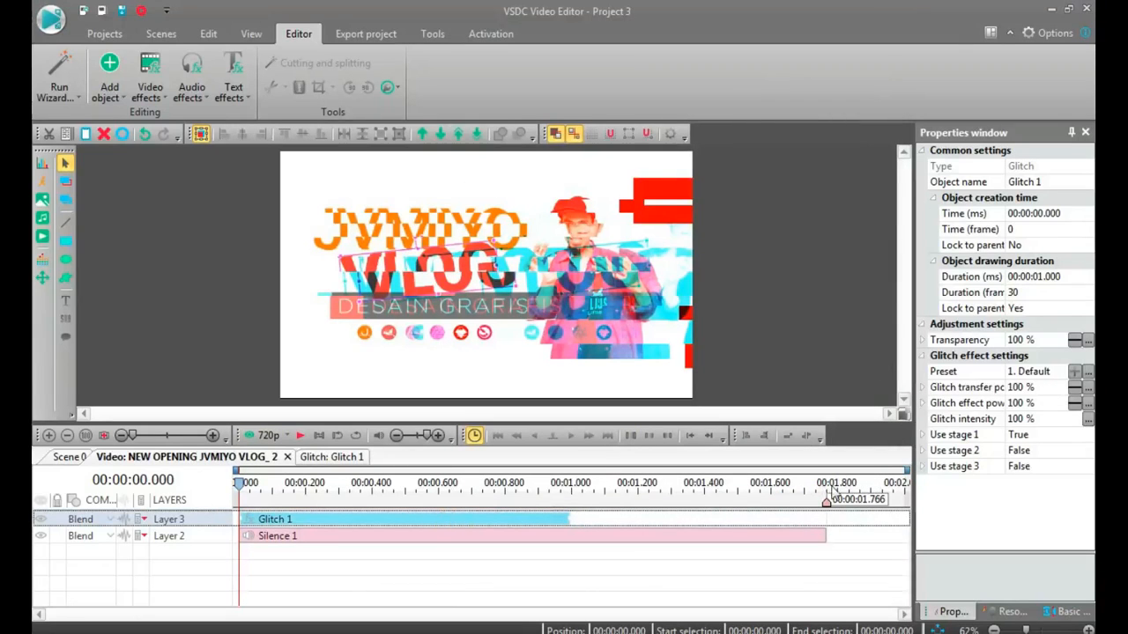
Step: Try the Glitch 11 preset on the glitch effect and preview the scene
{"action": "left_click", "coordinate": [1074, 373]}
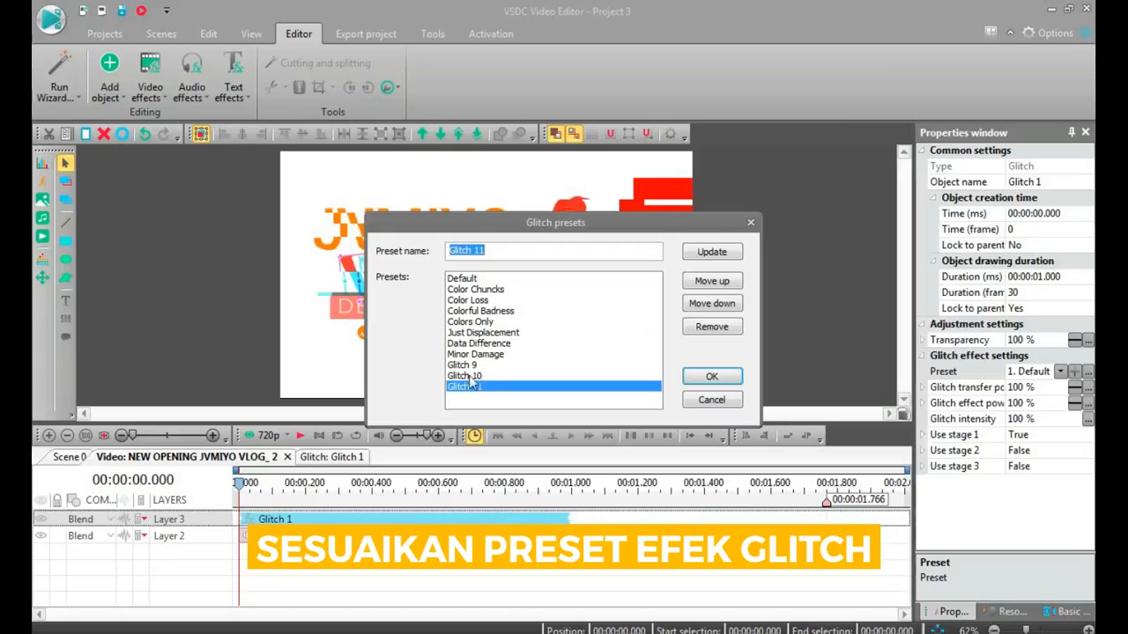
{"action": "left_click", "coordinate": [472, 376]}
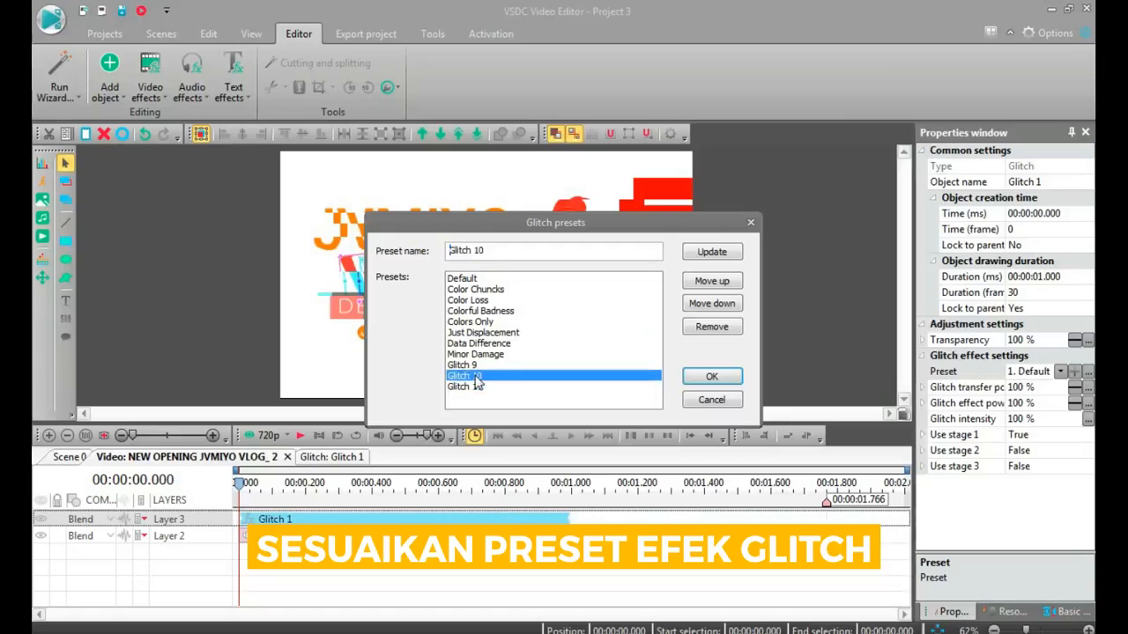
{"action": "left_click", "coordinate": [723, 378]}
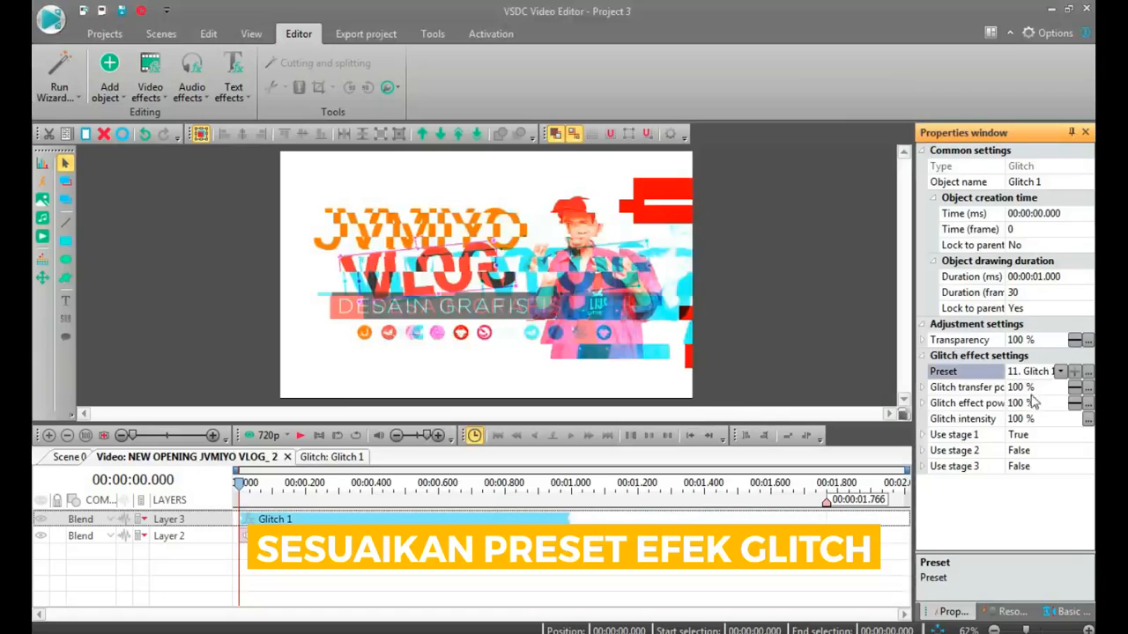
{"action": "left_click", "coordinate": [300, 436]}
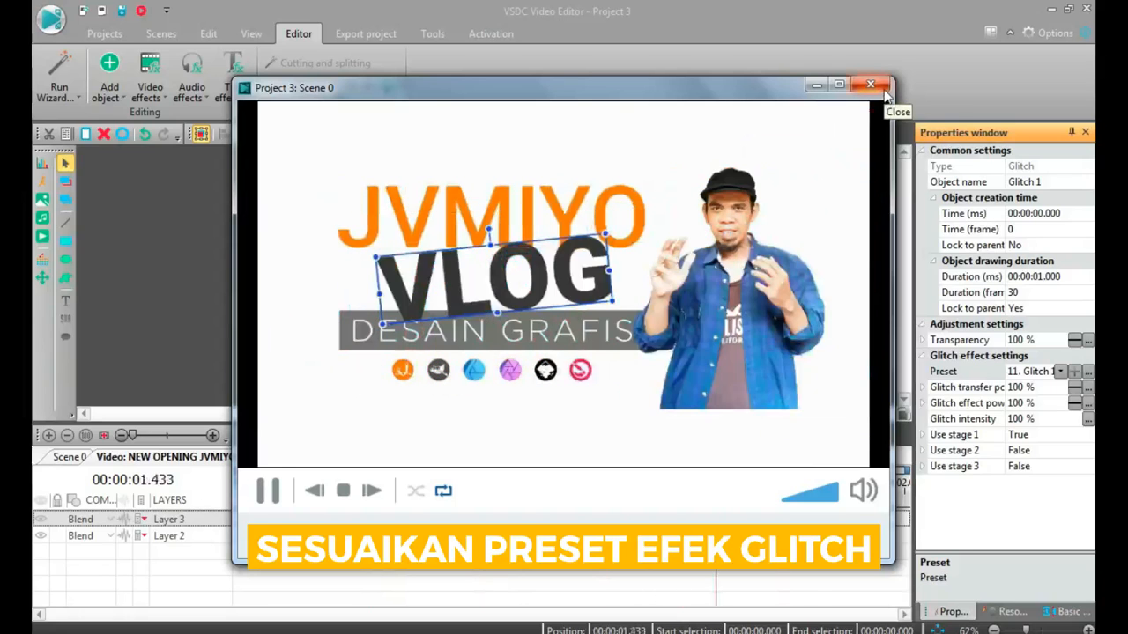
{"action": "left_click", "coordinate": [882, 92]}
Step: Try the Color Chuncks preset on the glitch effect and preview the scene
{"action": "left_click", "coordinate": [1060, 371]}
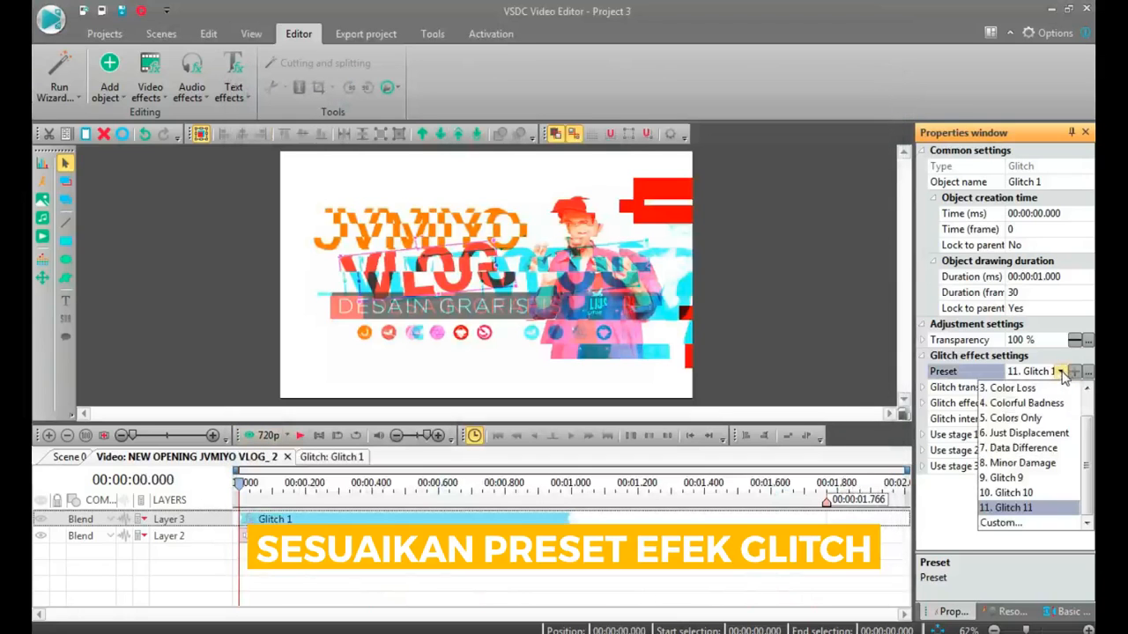
{"action": "scroll", "coordinate": [1053, 396], "scroll_direction": "up", "scroll_amount": 2}
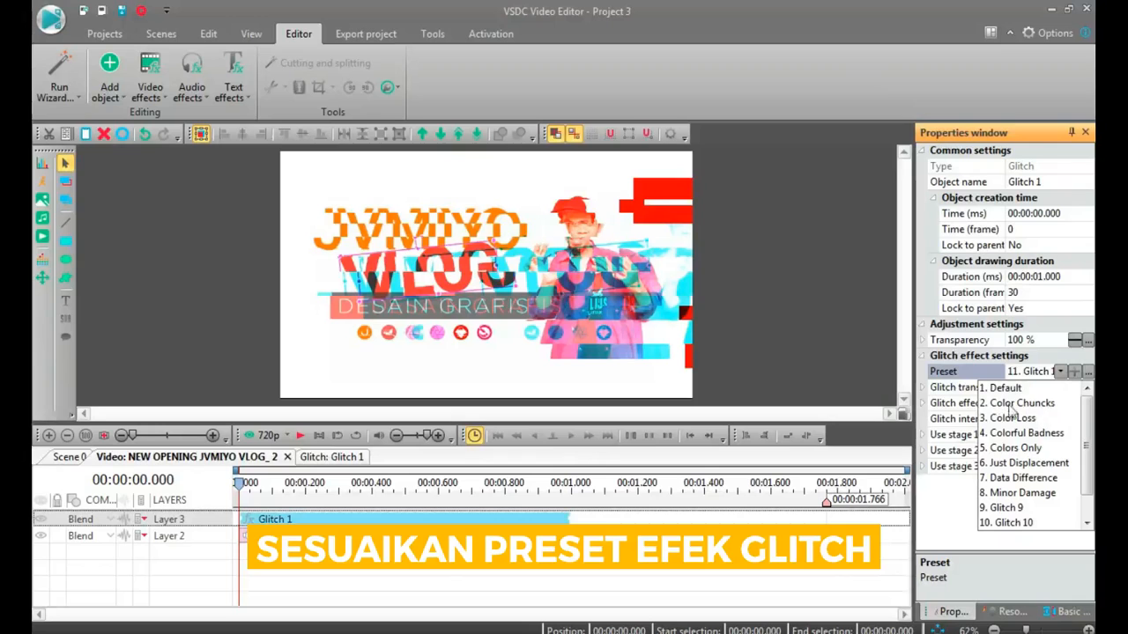
{"action": "left_click", "coordinate": [1022, 403]}
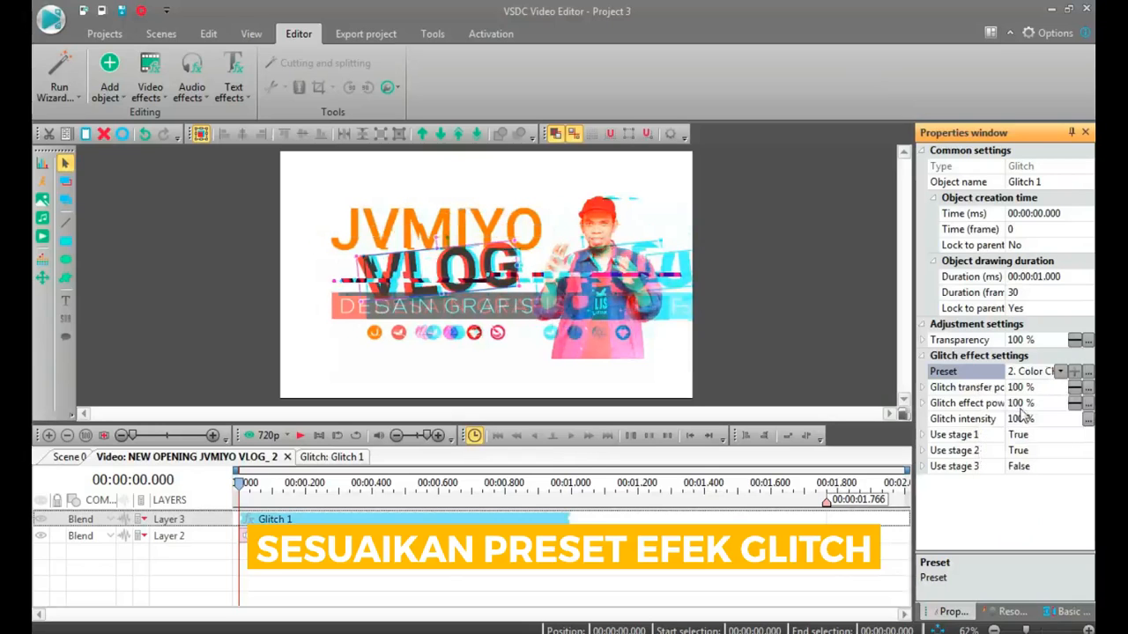
{"action": "left_click", "coordinate": [250, 435]}
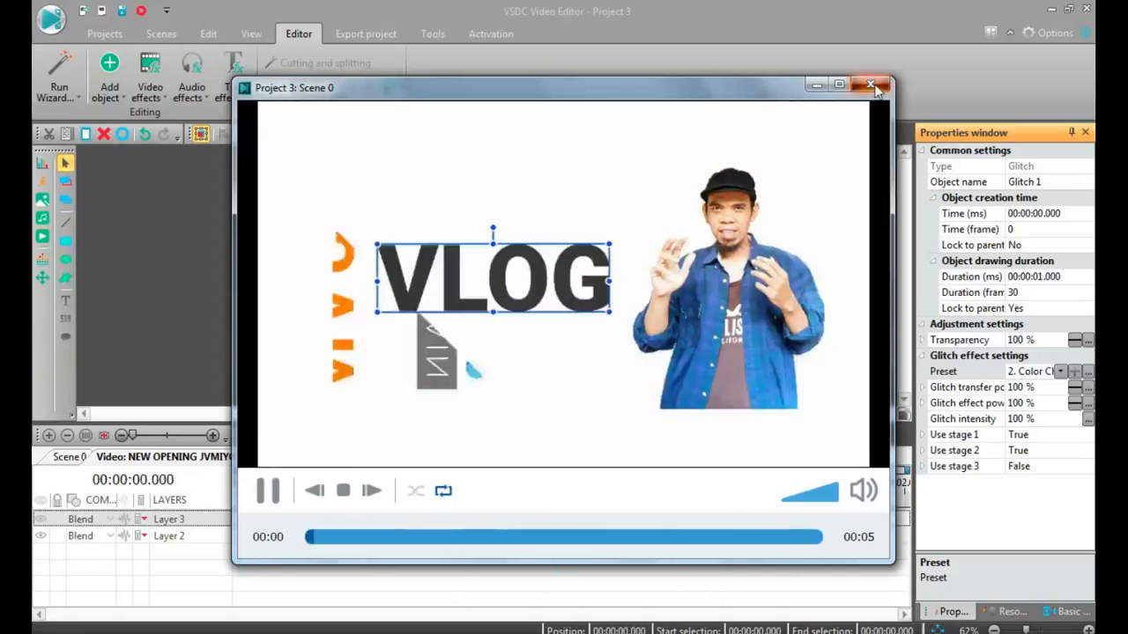
{"action": "left_click", "coordinate": [872, 86]}
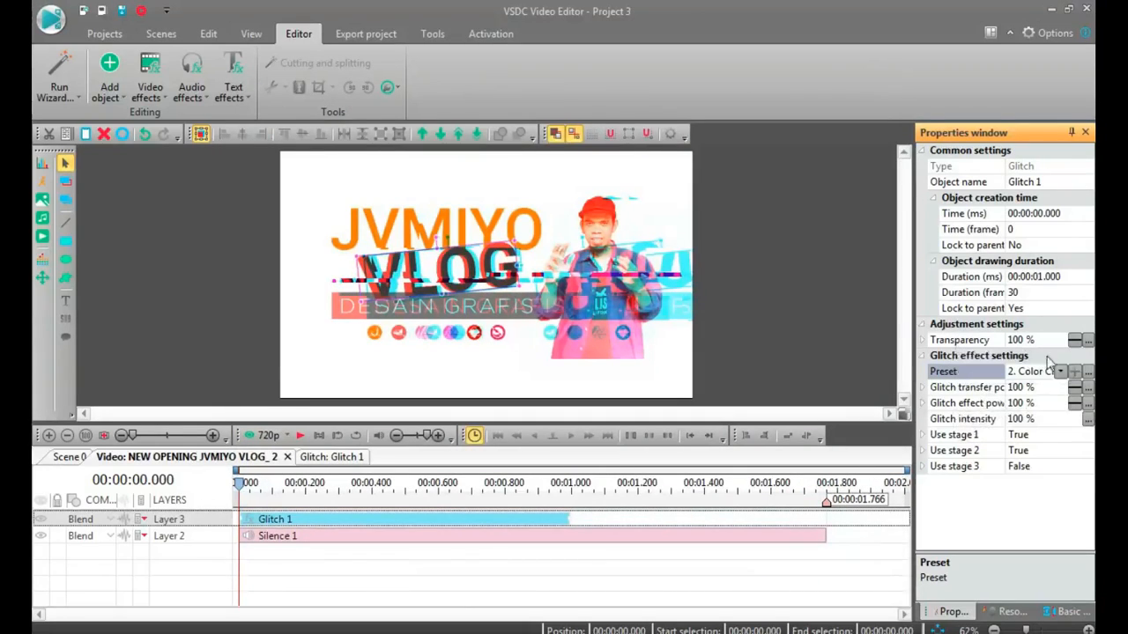
Step: Try the Color Loss preset on the glitch effect and preview the scene
{"action": "left_click", "coordinate": [1061, 372]}
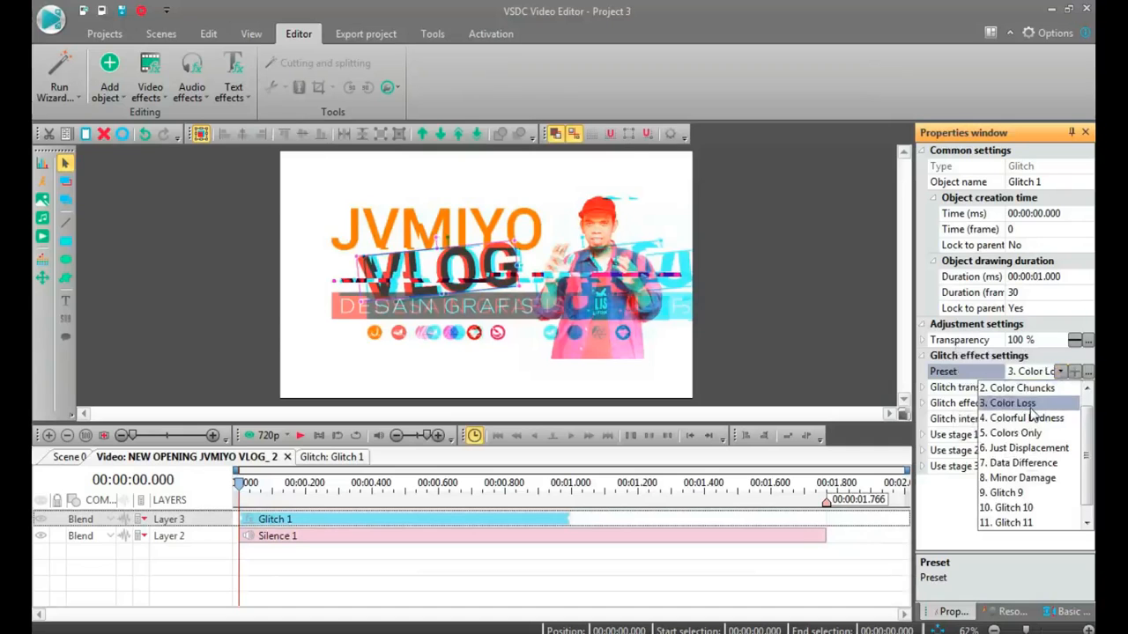
{"action": "left_click", "coordinate": [1032, 408]}
{"action": "left_click", "coordinate": [299, 435]}
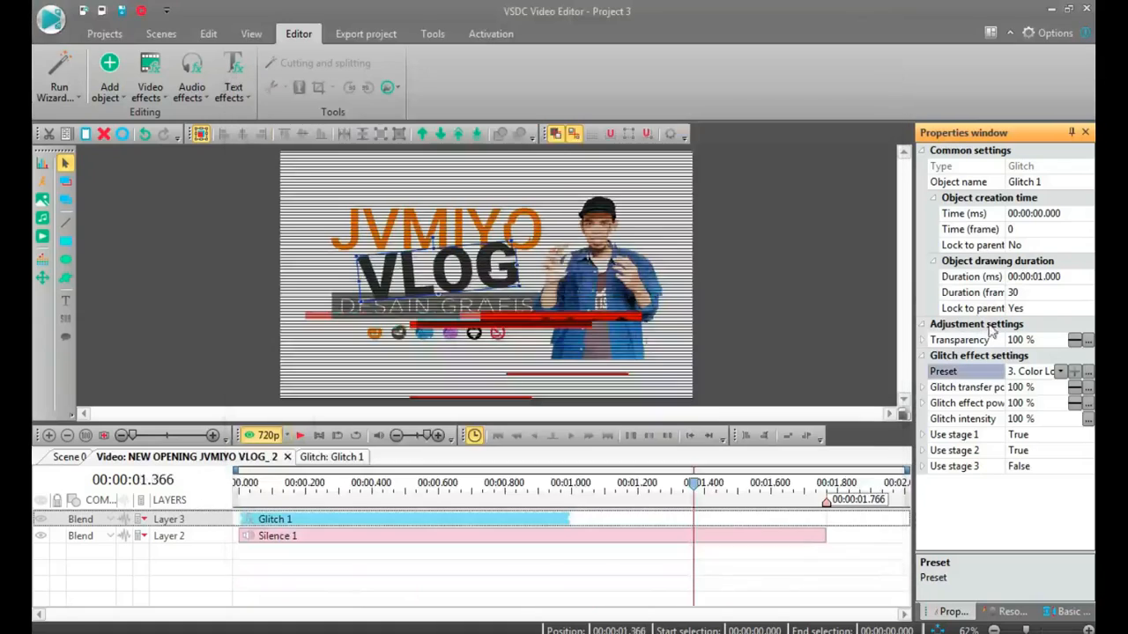
Step: Try the Colorful Badness preset on the glitch effect and preview the scene
{"action": "left_click", "coordinate": [1061, 372]}
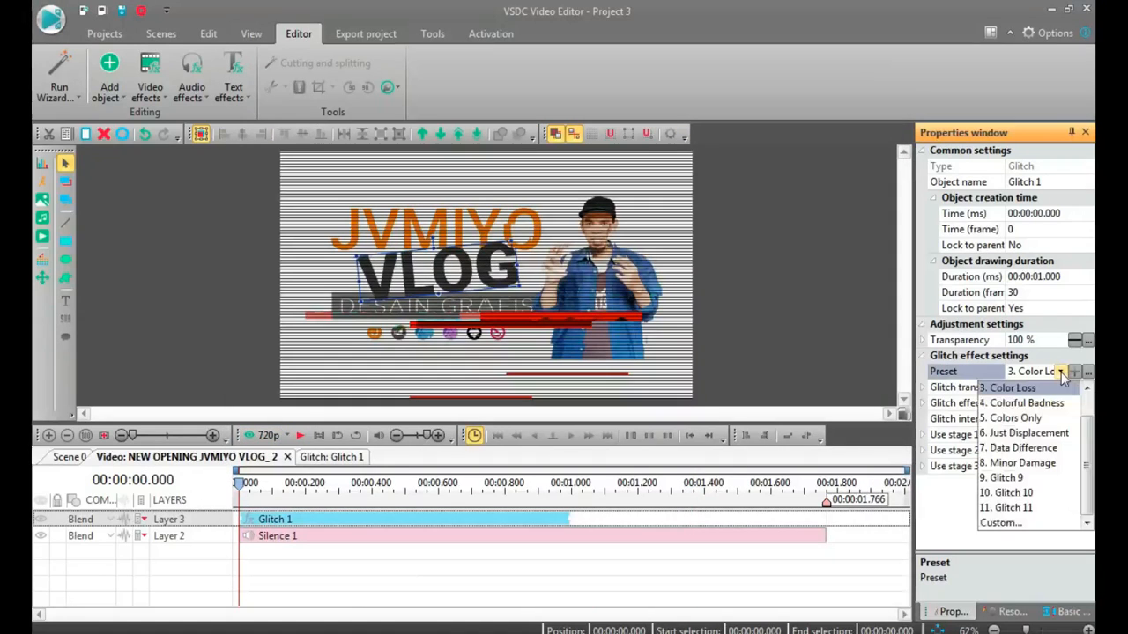
{"action": "left_click", "coordinate": [1029, 403]}
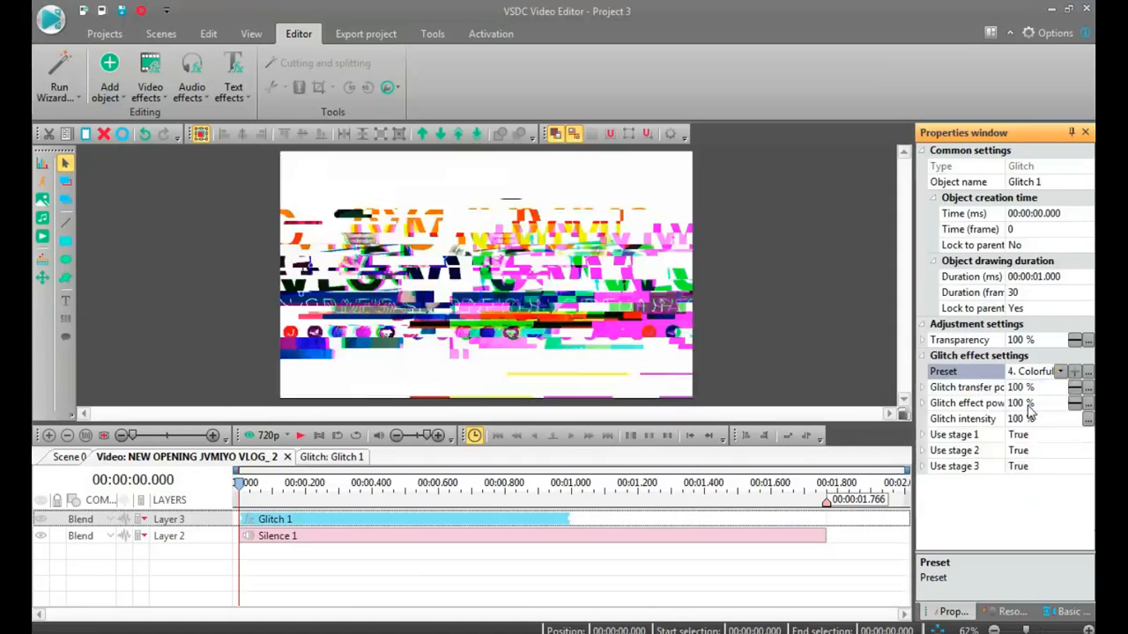
{"action": "left_click", "coordinate": [300, 435]}
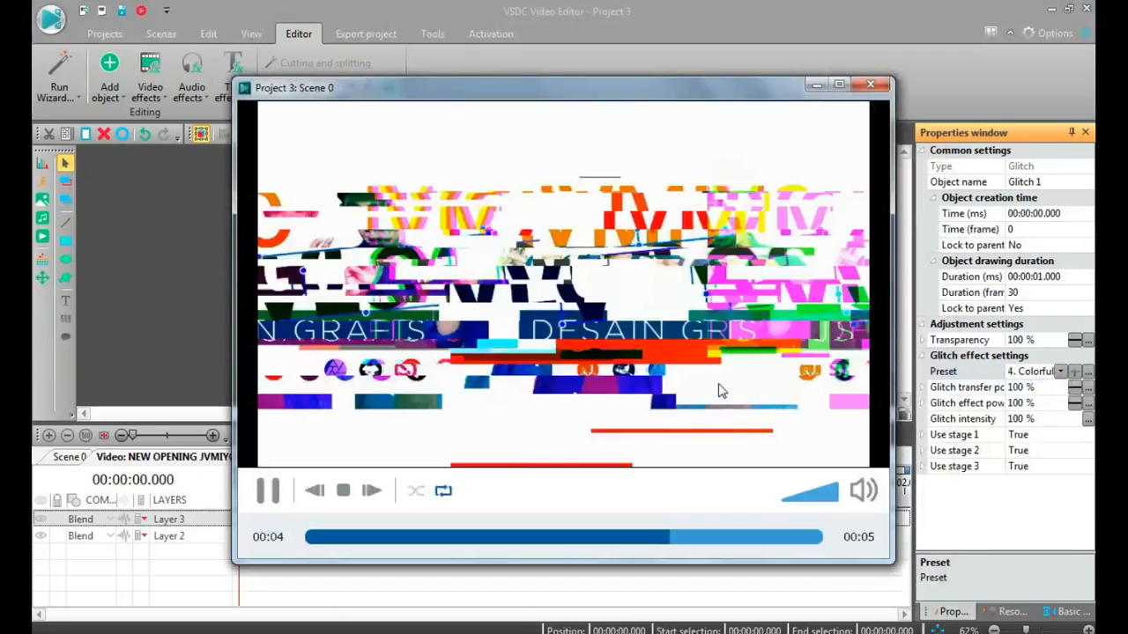
{"action": "left_click", "coordinate": [882, 91]}
Step: Set the glitch effect's preset to Minor Damage and preview the scene
{"action": "left_click", "coordinate": [1060, 371]}
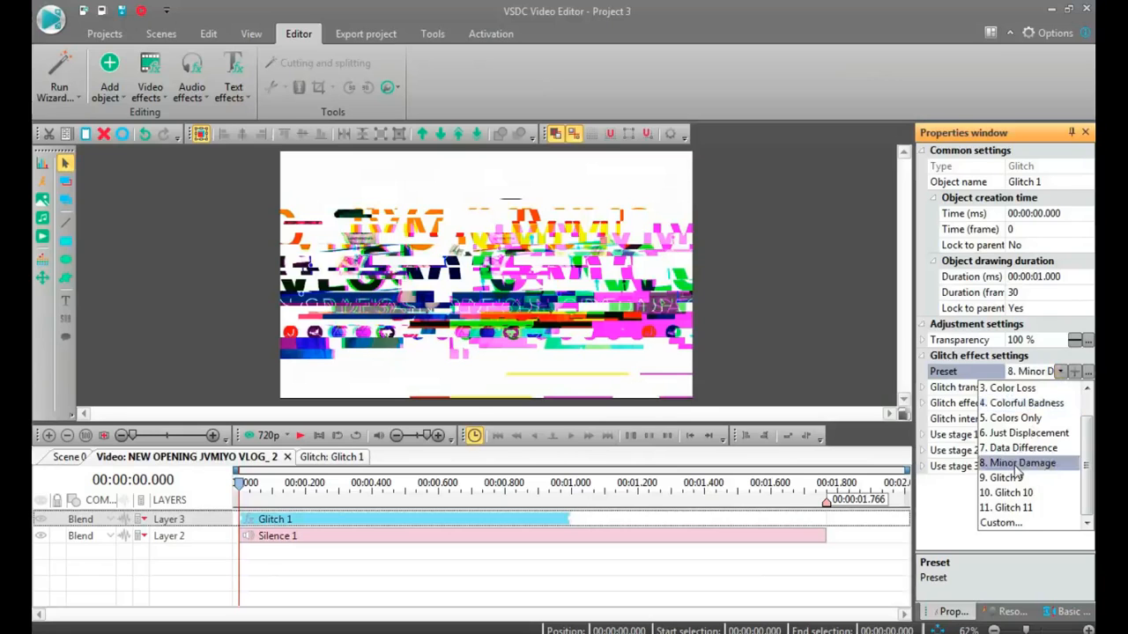
{"action": "left_click", "coordinate": [1013, 463]}
{"action": "left_click", "coordinate": [256, 435]}
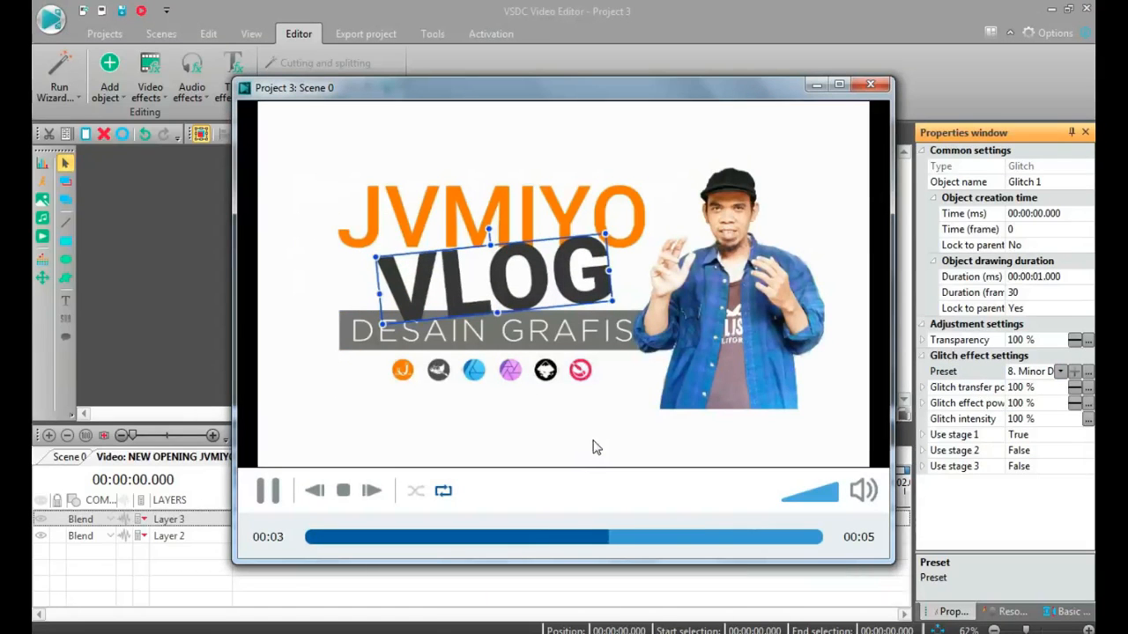
Step: Add a Fade Out audio effect to the first clip in Scene 0, positioned to the end of the scene on a new layer
{"action": "left_click", "coordinate": [867, 85]}
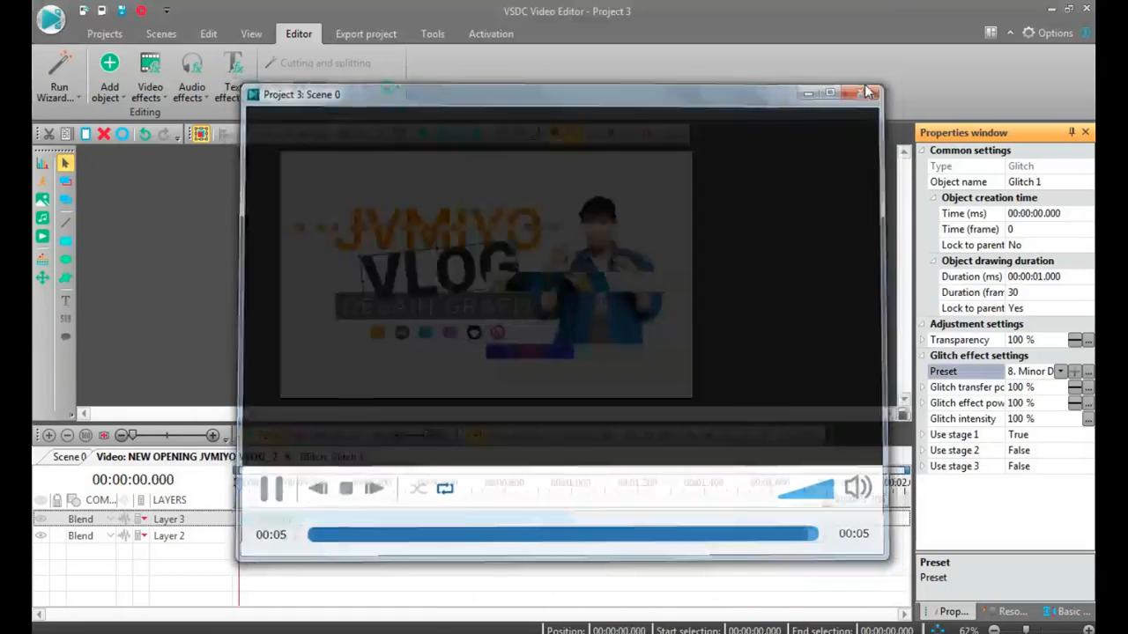
{"action": "left_click", "coordinate": [70, 458]}
{"action": "left_click", "coordinate": [449, 534]}
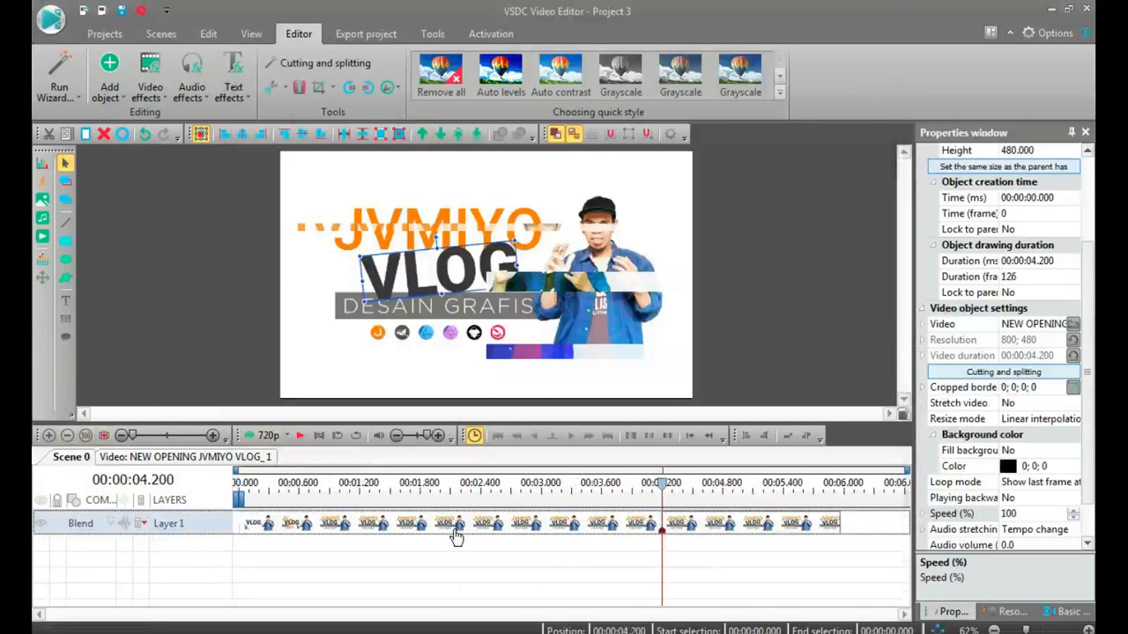
{"action": "right_click", "coordinate": [477, 534]}
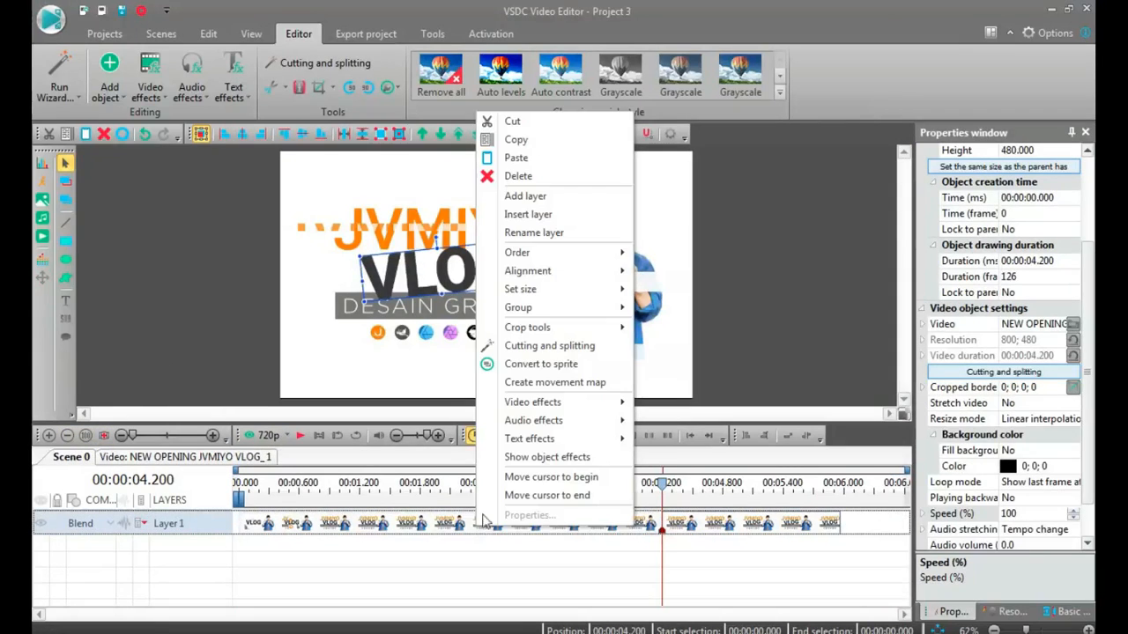
{"action": "mouse_move", "coordinate": [546, 421]}
{"action": "mouse_move", "coordinate": [696, 422]}
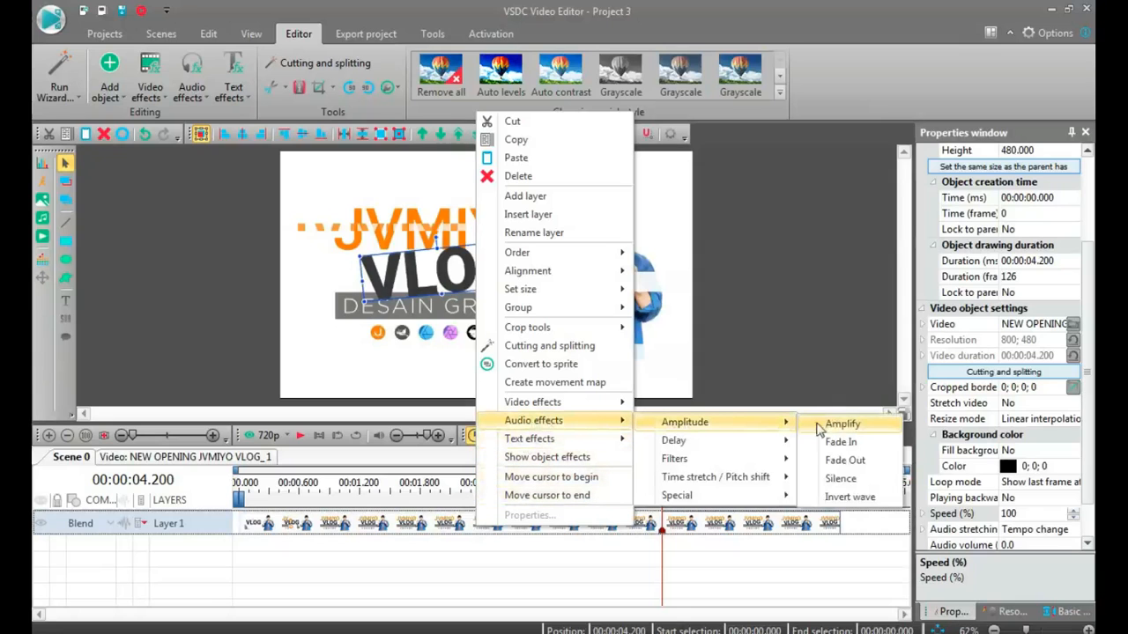
{"action": "left_click", "coordinate": [841, 466]}
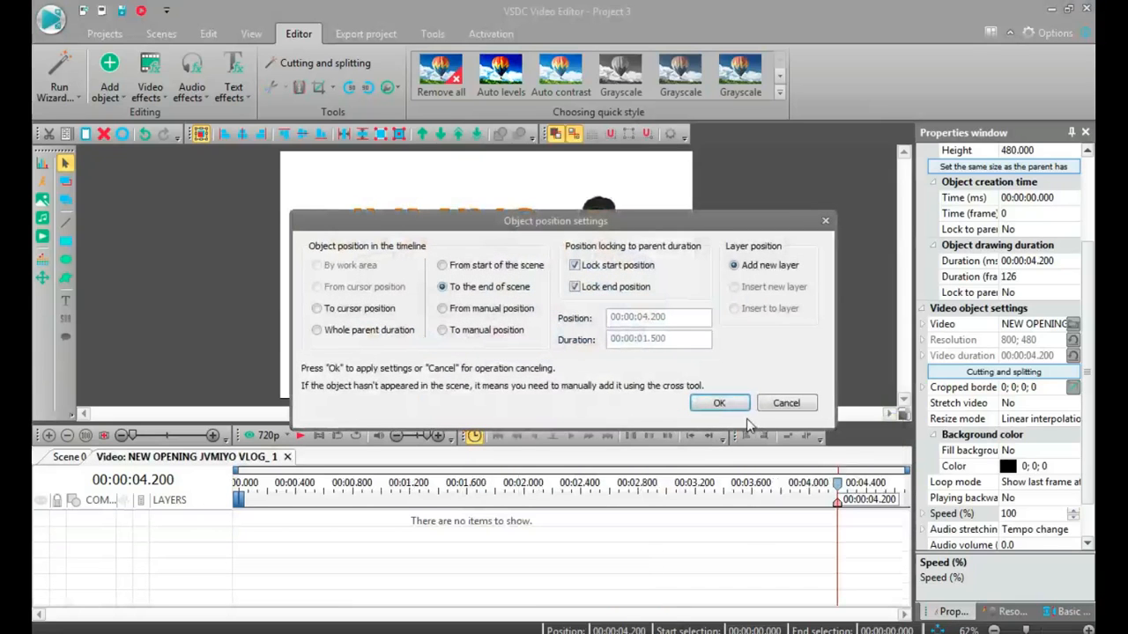
{"action": "left_click", "coordinate": [725, 404]}
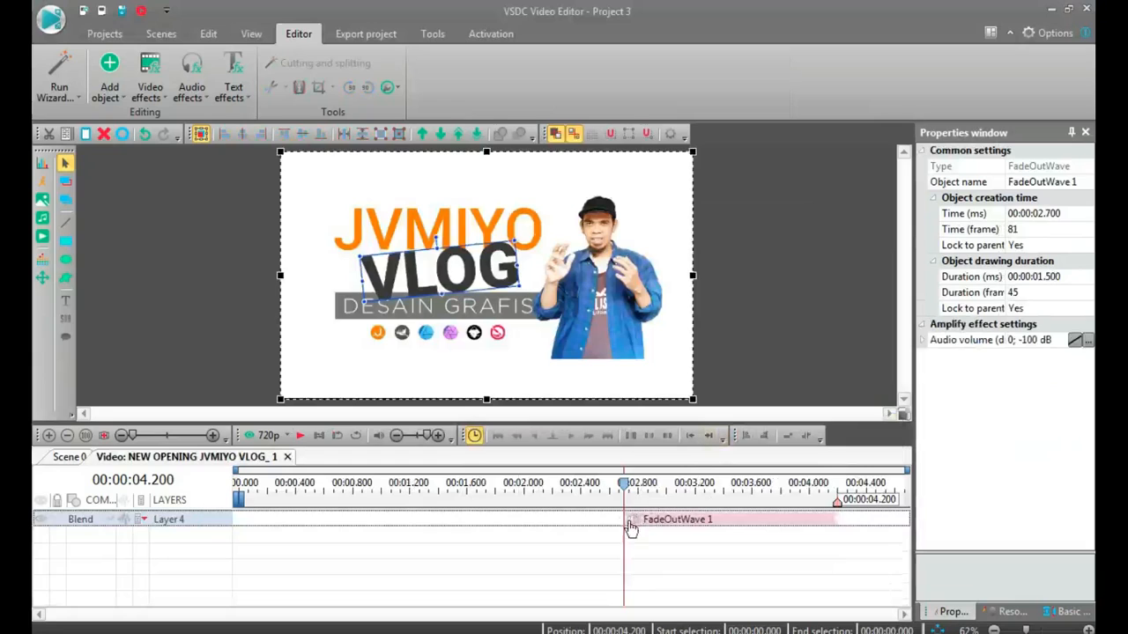
Step: Shorten the fade-out effect to about 0.83 s at the clip's end, previewing the scene, and return to Scene 0
{"action": "left_click_drag", "start_coordinate": [626, 519], "coordinate": [724, 514]}
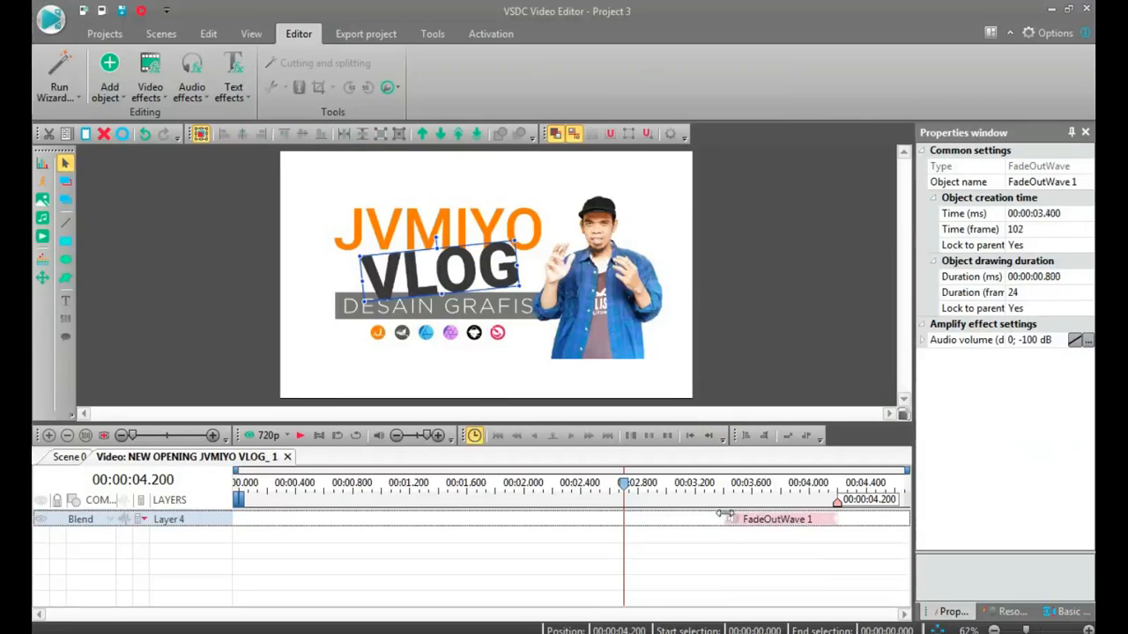
{"action": "left_click", "coordinate": [300, 436]}
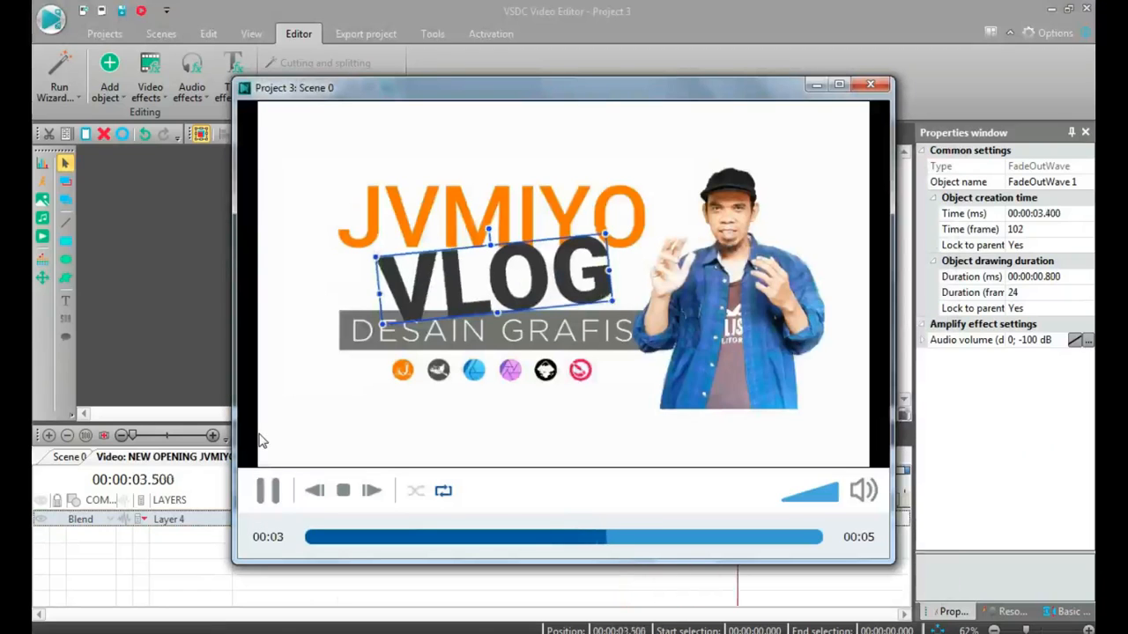
{"action": "left_click", "coordinate": [870, 86]}
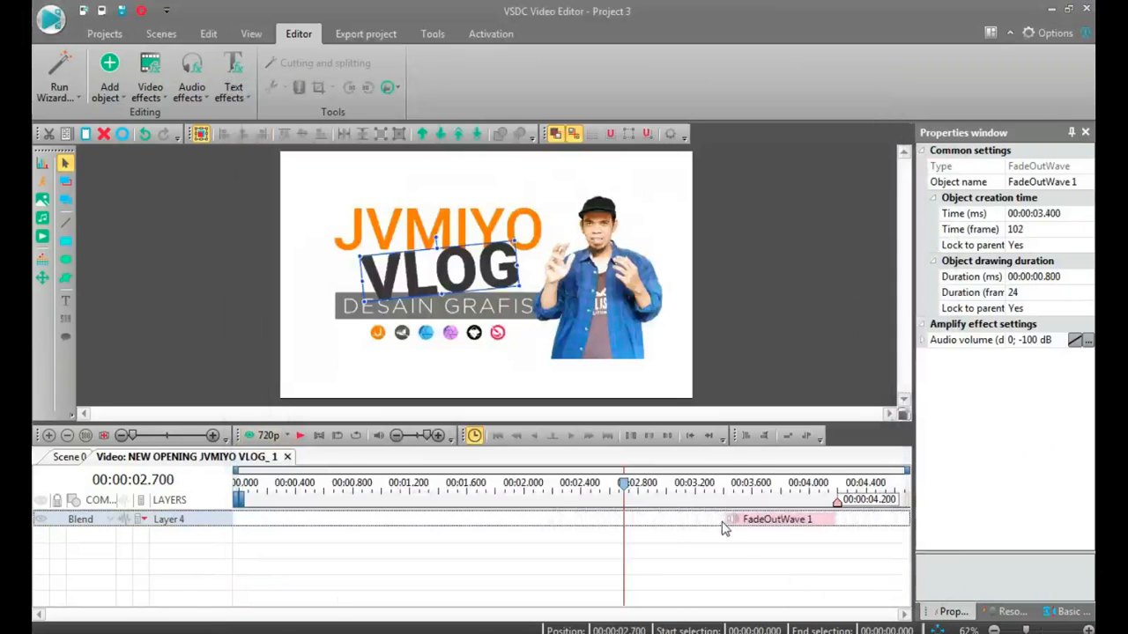
{"action": "left_click_drag", "start_coordinate": [722, 522], "coordinate": [717, 521]}
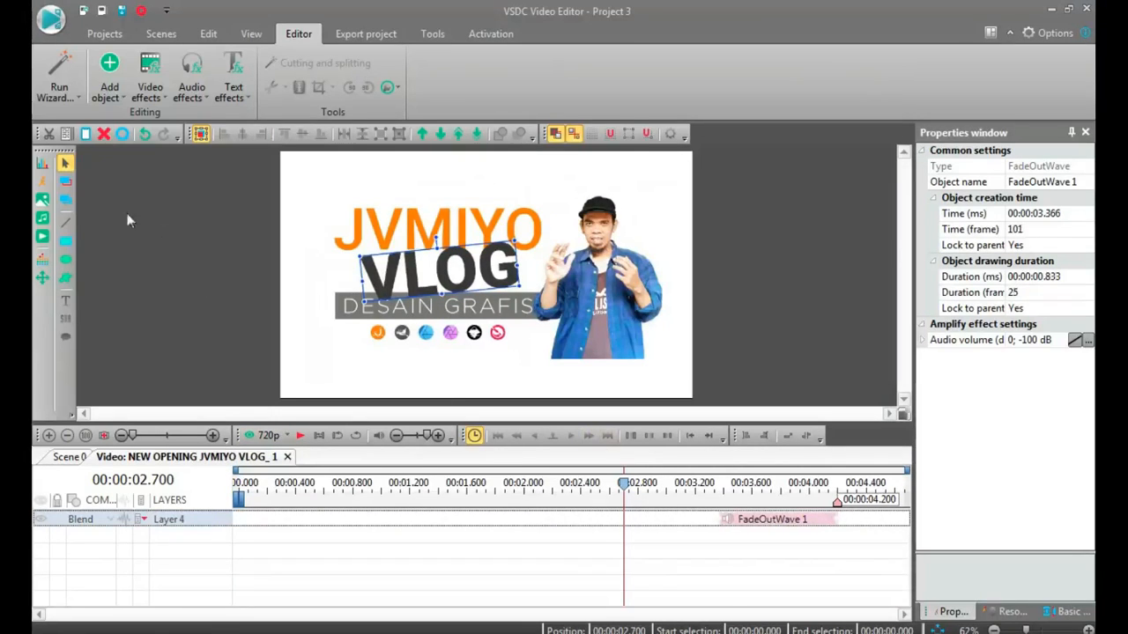
{"action": "left_click", "coordinate": [73, 460]}
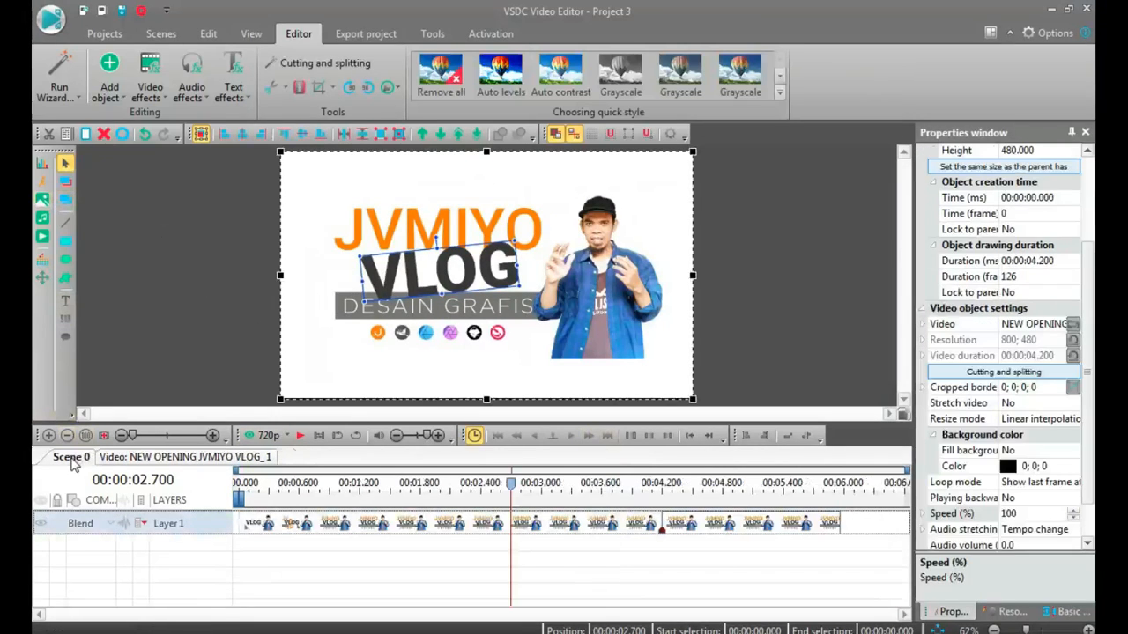
Step: Export the project to AVI with the Normal Quality H.264 / AVC profile and play the exported Project 3 video
{"action": "left_click", "coordinate": [379, 34]}
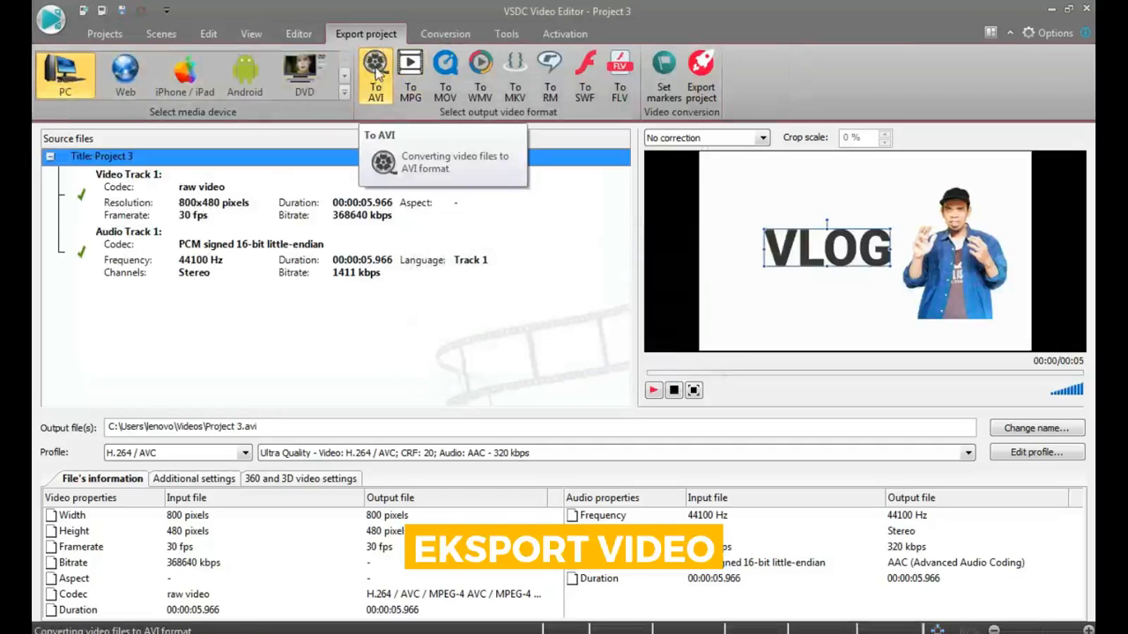
{"action": "left_click", "coordinate": [966, 454]}
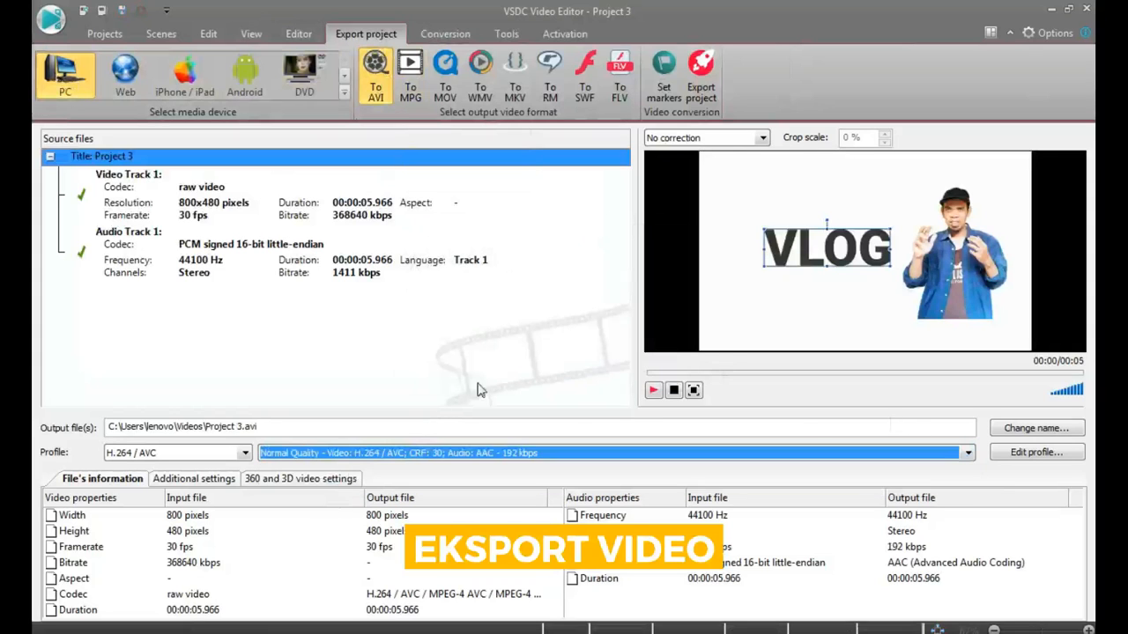
{"action": "left_click", "coordinate": [702, 75]}
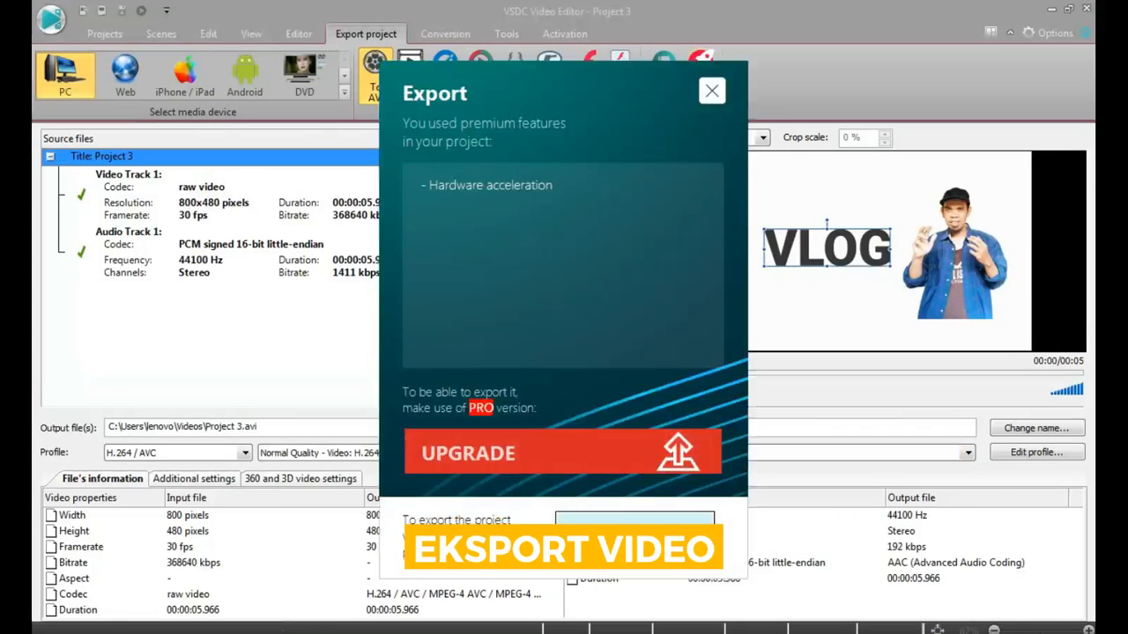
{"action": "left_click", "coordinate": [634, 535]}
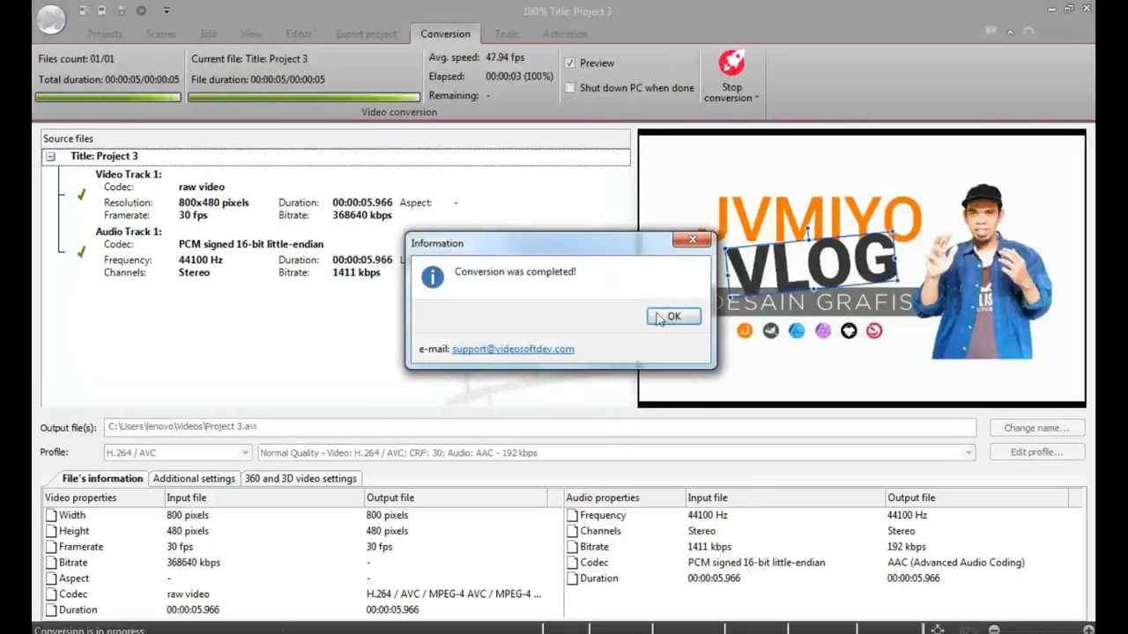
{"action": "left_click", "coordinate": [669, 317]}
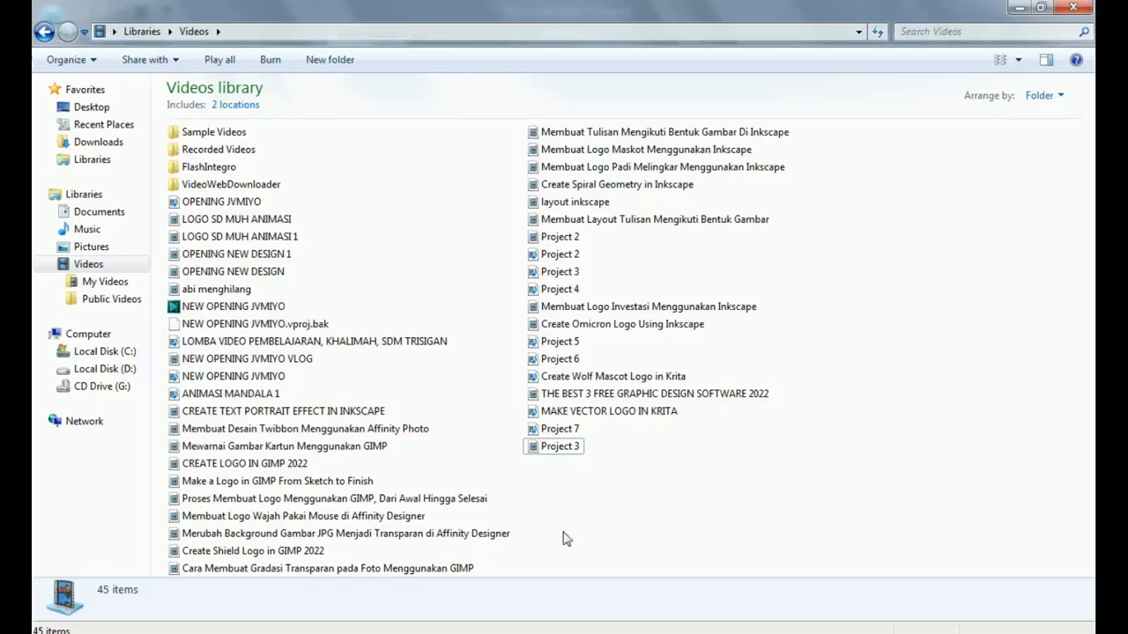
{"action": "double_click", "coordinate": [557, 454]}
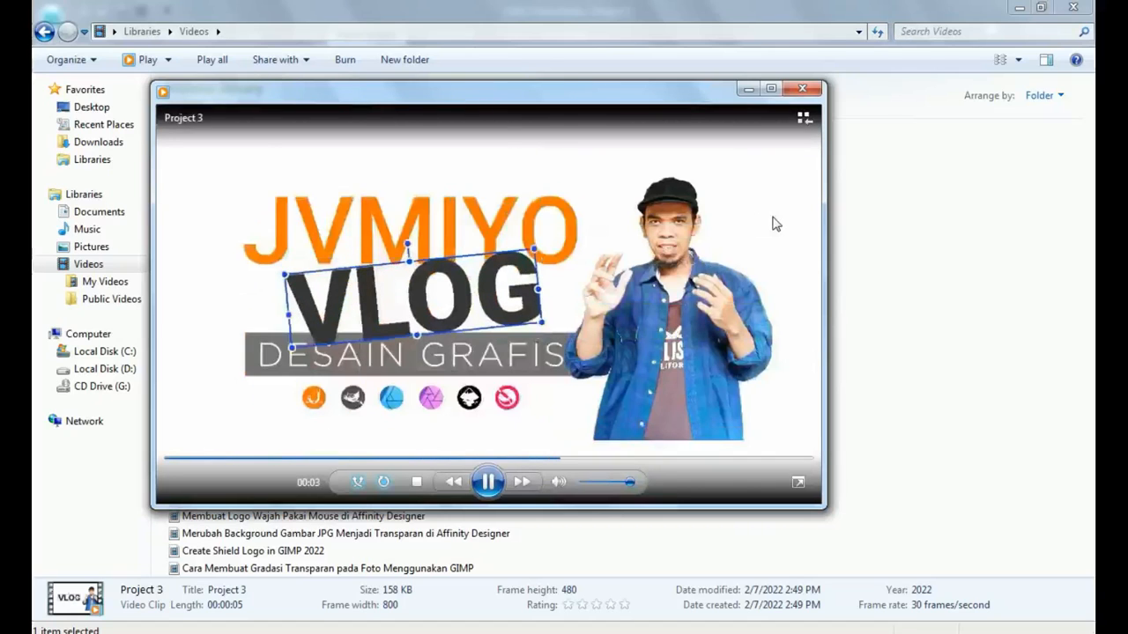
{"action": "left_click", "coordinate": [797, 91]}
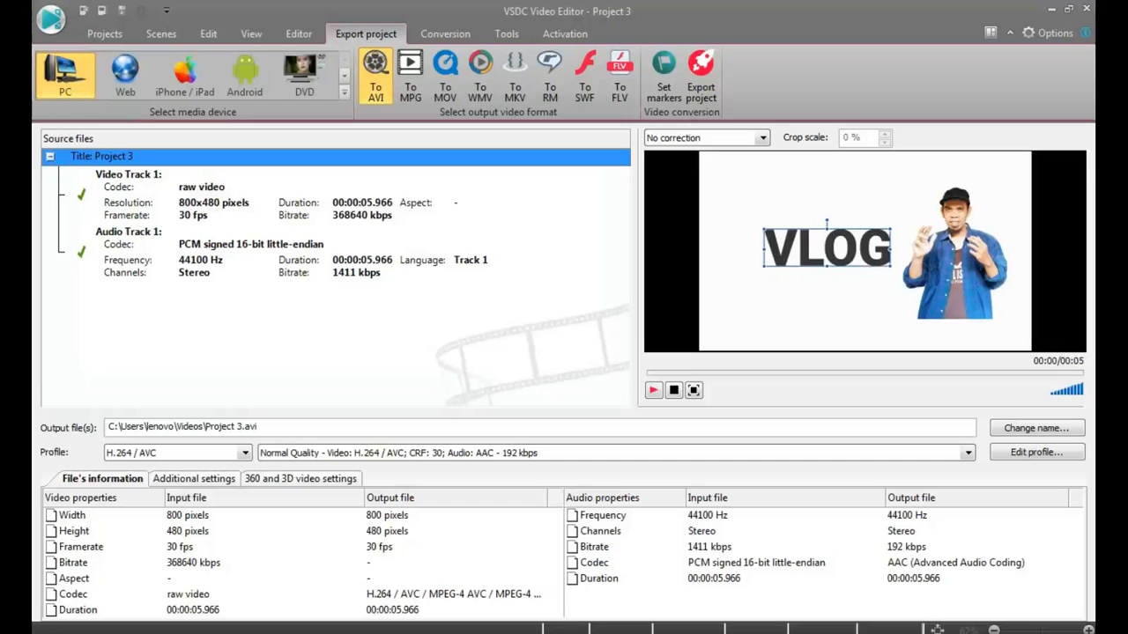
Step: Reopen the effects of the final clip part and set the glitch effect's preset to Glitch 10
{"action": "left_click", "coordinate": [93, 37]}
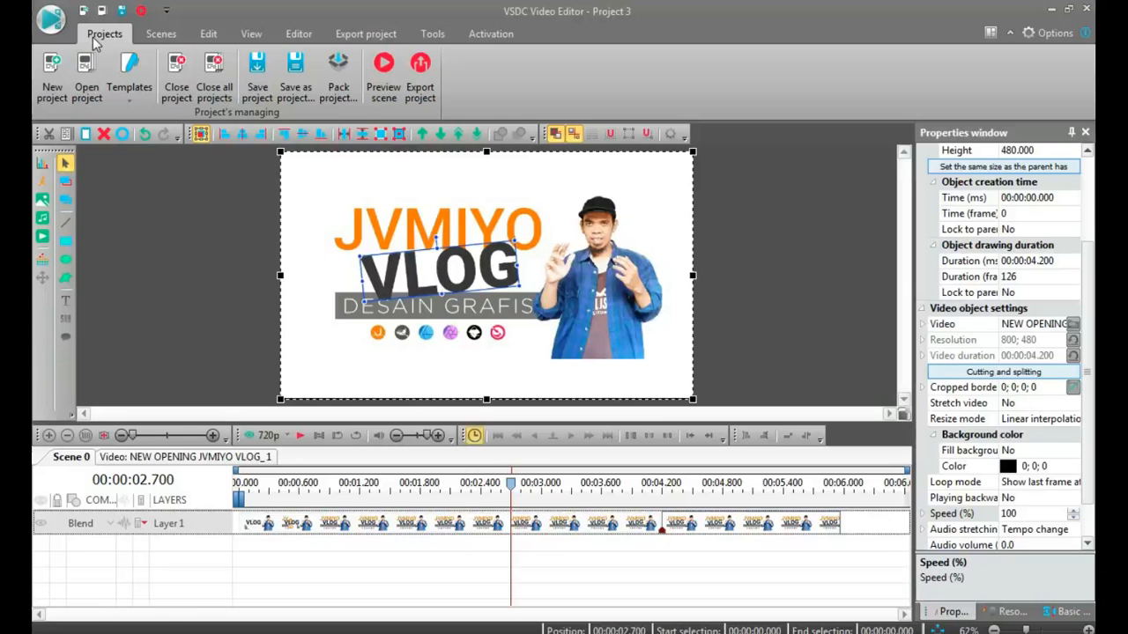
{"action": "left_click", "coordinate": [696, 527]}
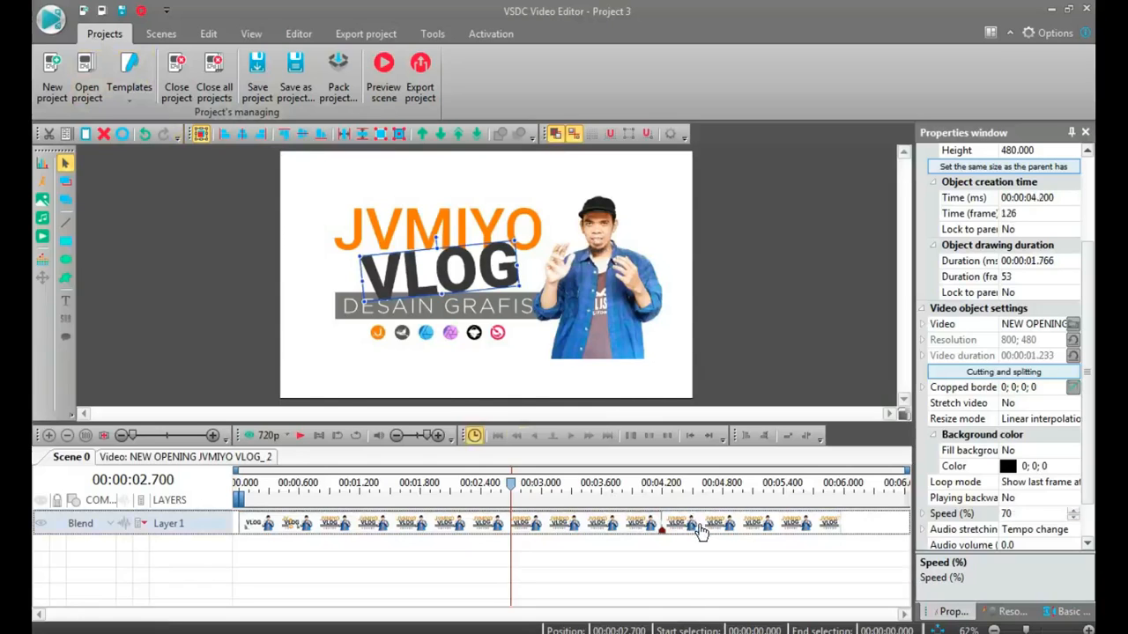
{"action": "double_click", "coordinate": [696, 527]}
{"action": "left_click", "coordinate": [488, 527]}
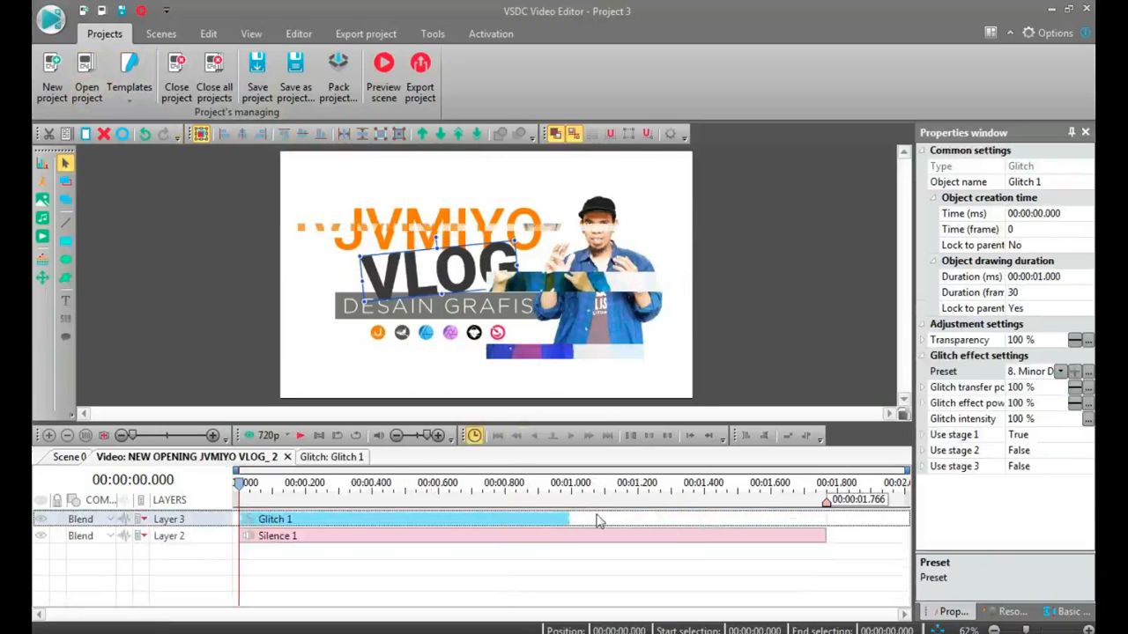
{"action": "left_click", "coordinate": [1062, 373]}
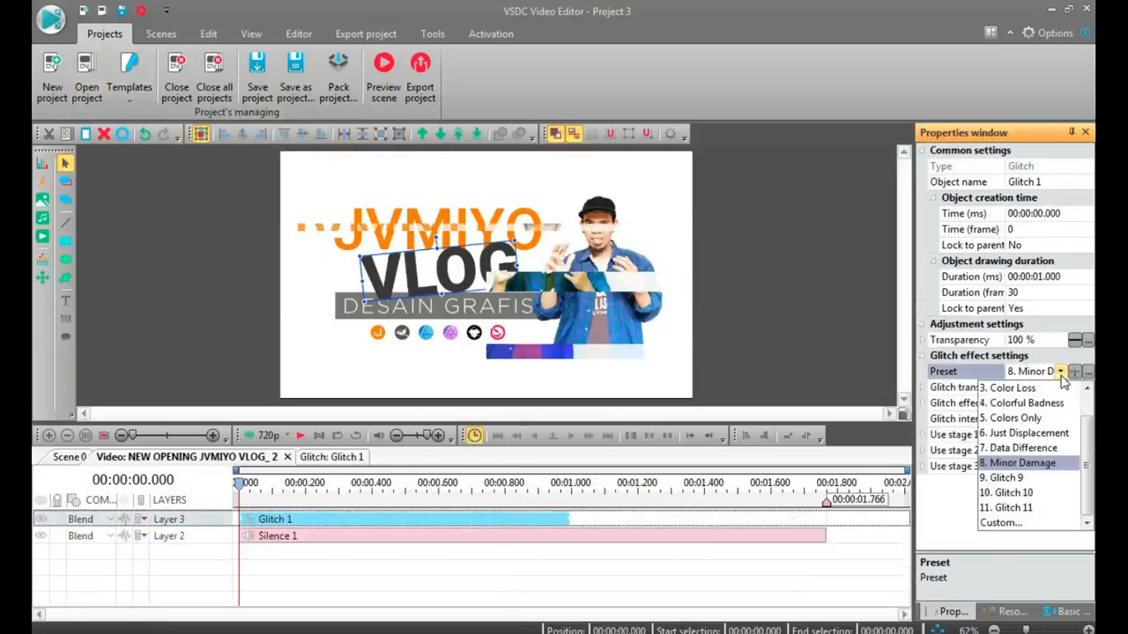
{"action": "left_click", "coordinate": [1011, 492]}
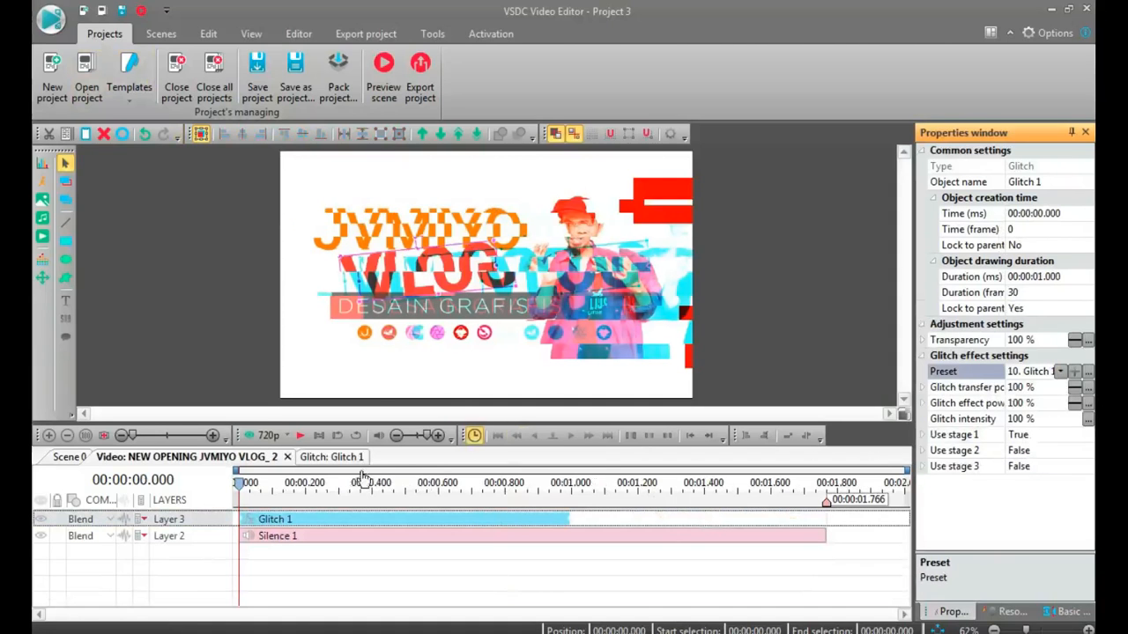
Step: Export the project again as AVI, saving it under the new file name Project 4 instead of replacing the existing file
{"action": "left_click", "coordinate": [366, 34]}
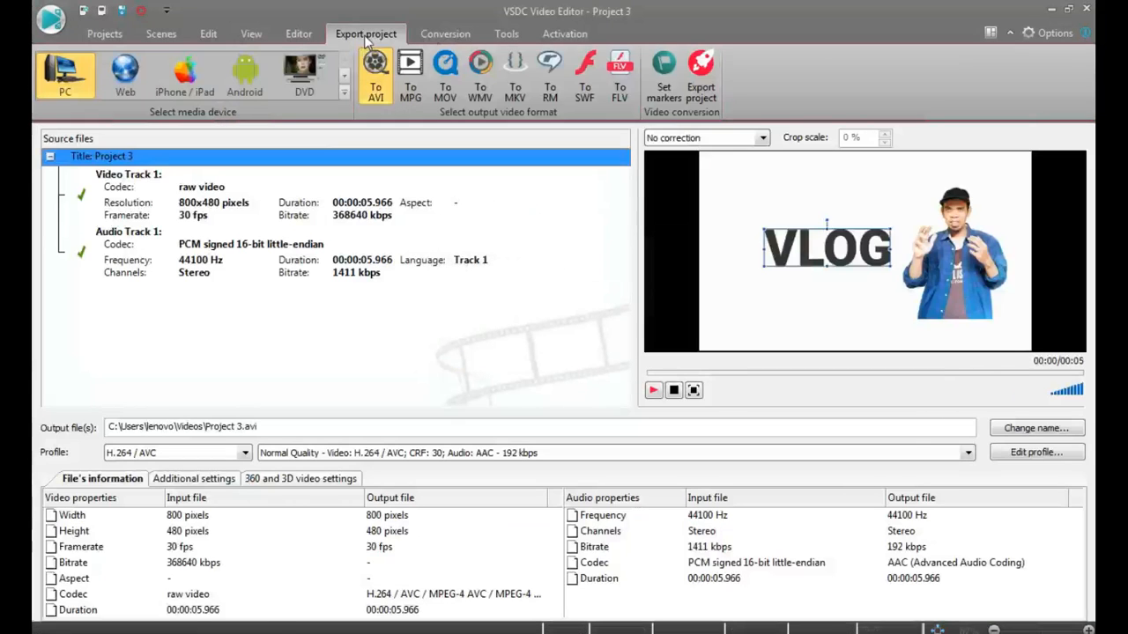
{"action": "left_click", "coordinate": [696, 81]}
{"action": "left_click", "coordinate": [659, 553]}
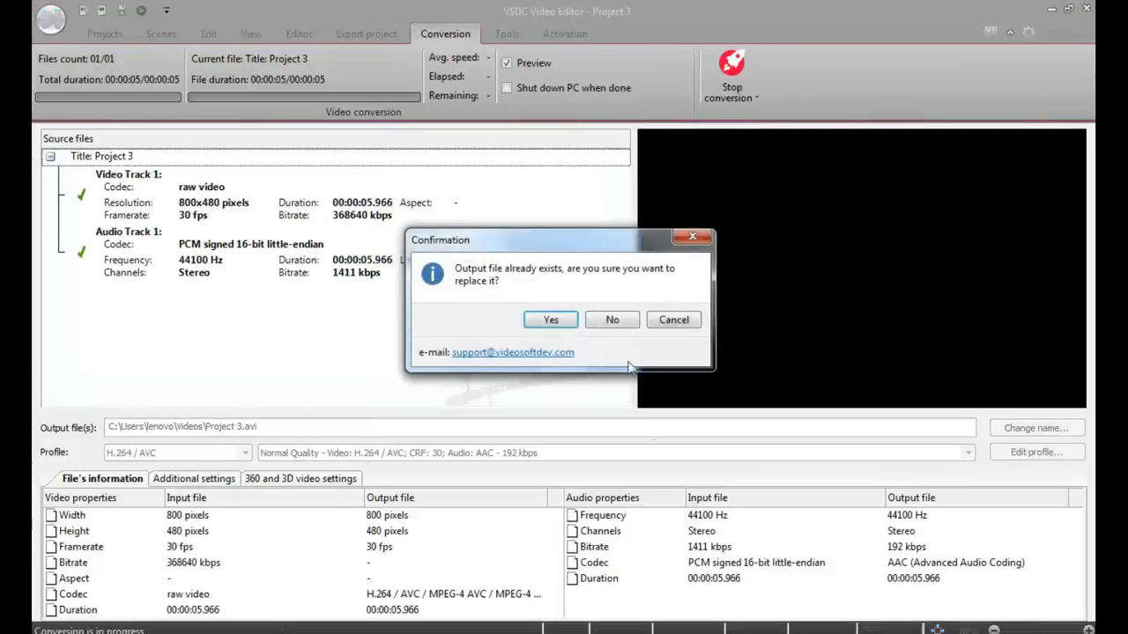
{"action": "left_click", "coordinate": [606, 322]}
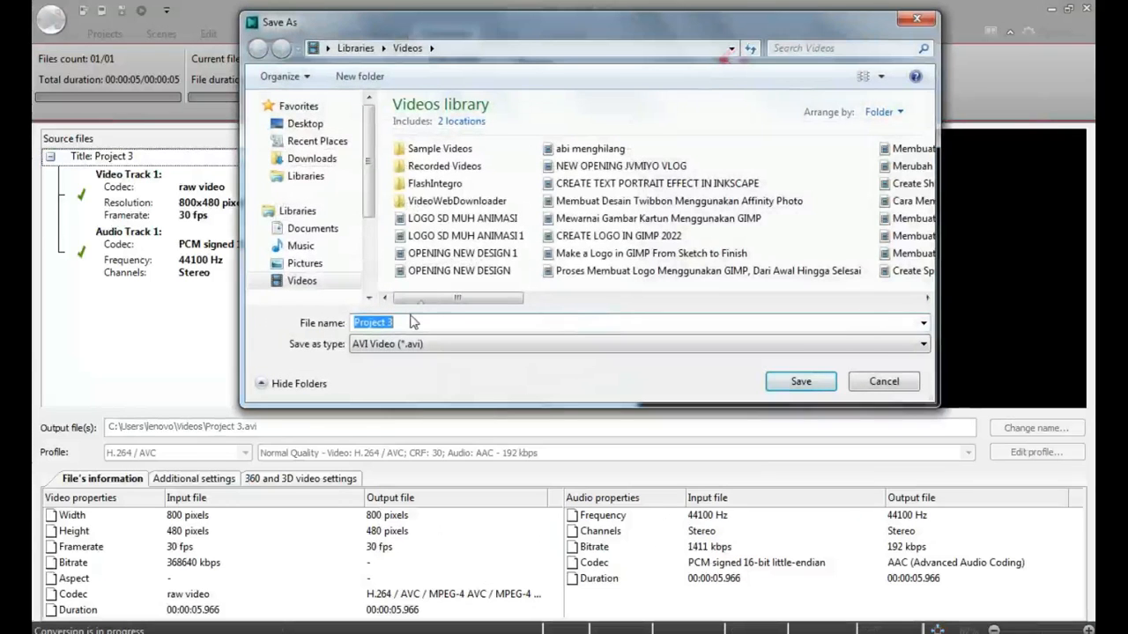
{"action": "left_click", "coordinate": [391, 324]}
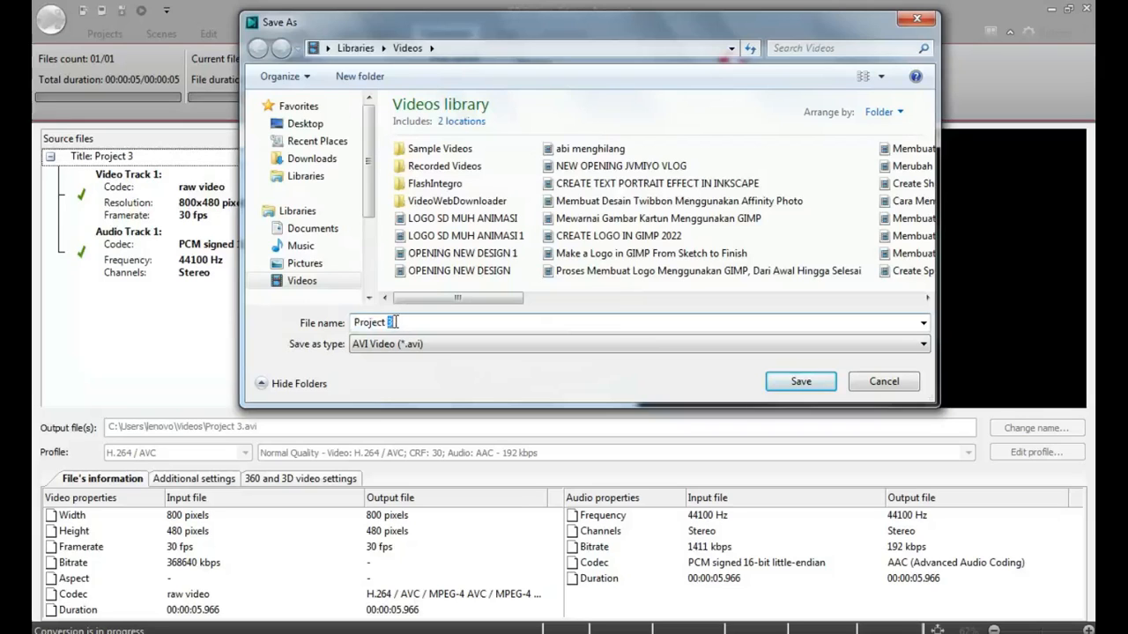
{"action": "type", "text": "4"}
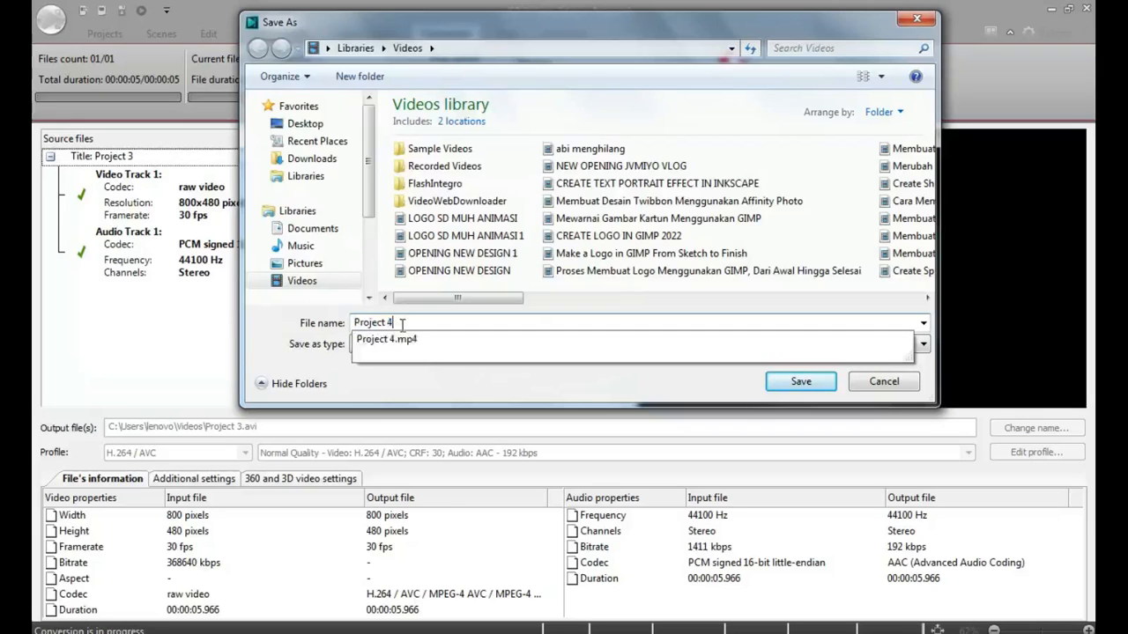
{"action": "left_click", "coordinate": [786, 387]}
{"action": "left_click", "coordinate": [787, 387]}
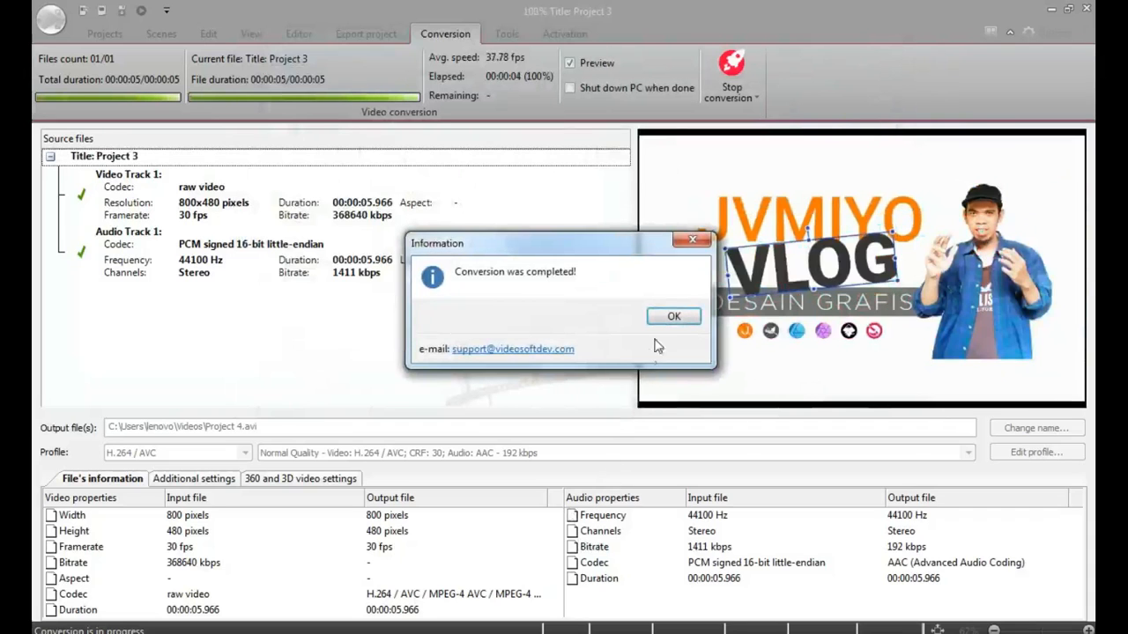
{"action": "left_click", "coordinate": [673, 316]}
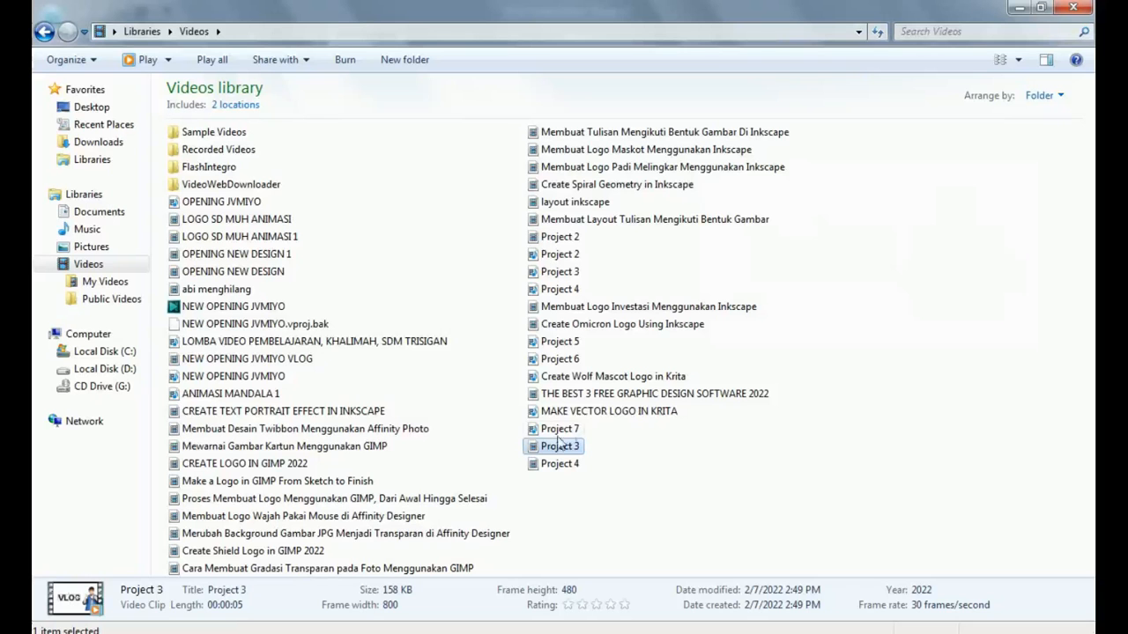
Step: Play the exported Project 4 video from the Videos library and close the player
{"action": "left_click", "coordinate": [581, 481]}
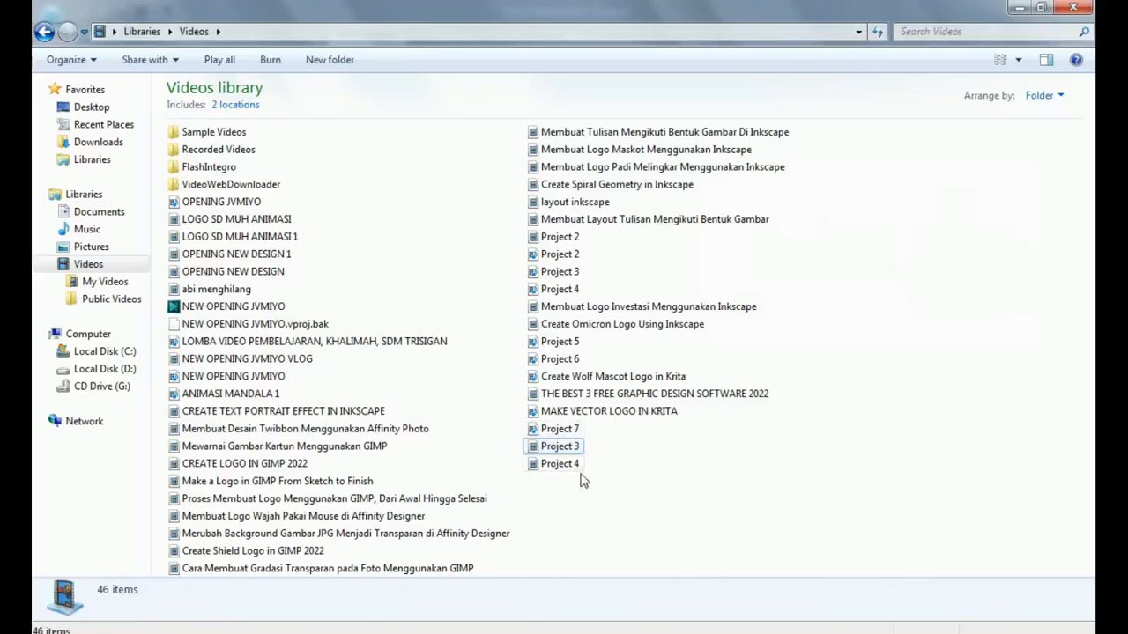
{"action": "double_click", "coordinate": [564, 464]}
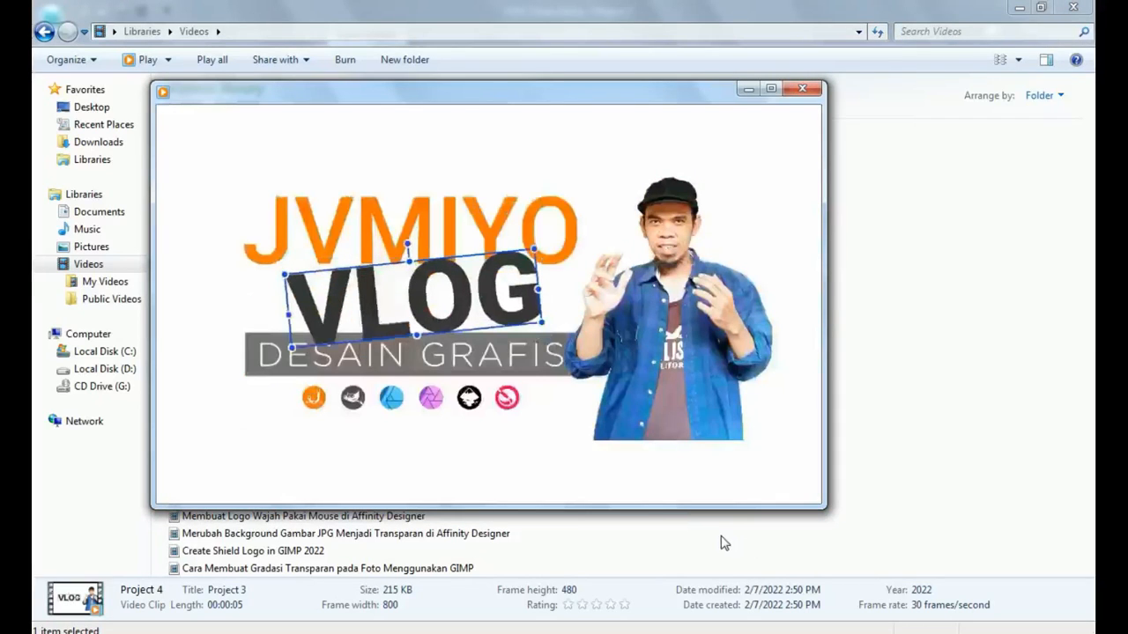
{"action": "left_click", "coordinate": [803, 90]}
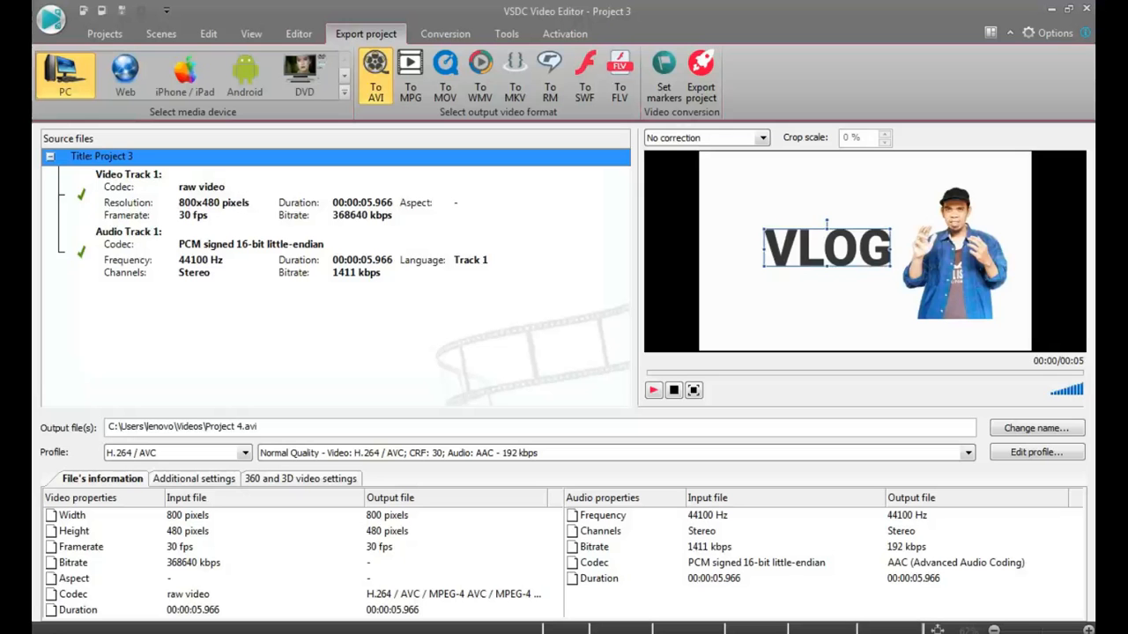
Step: Return to the Scene 0 timeline in the VSDC editor and deselect the clip
{"action": "left_click", "coordinate": [104, 33]}
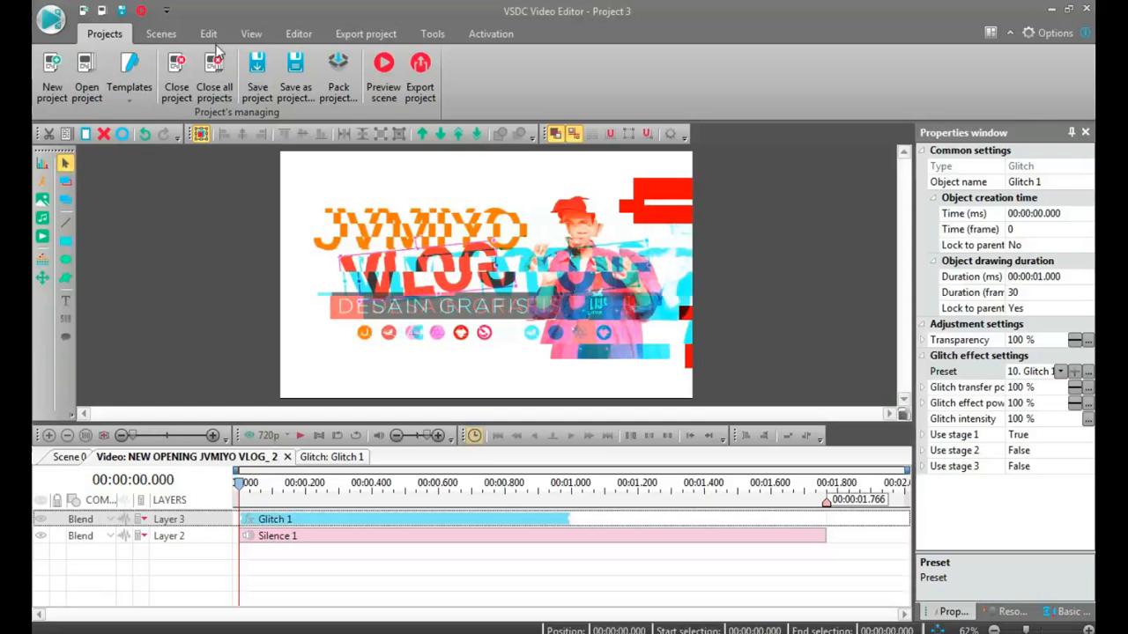
{"action": "left_click", "coordinate": [298, 36]}
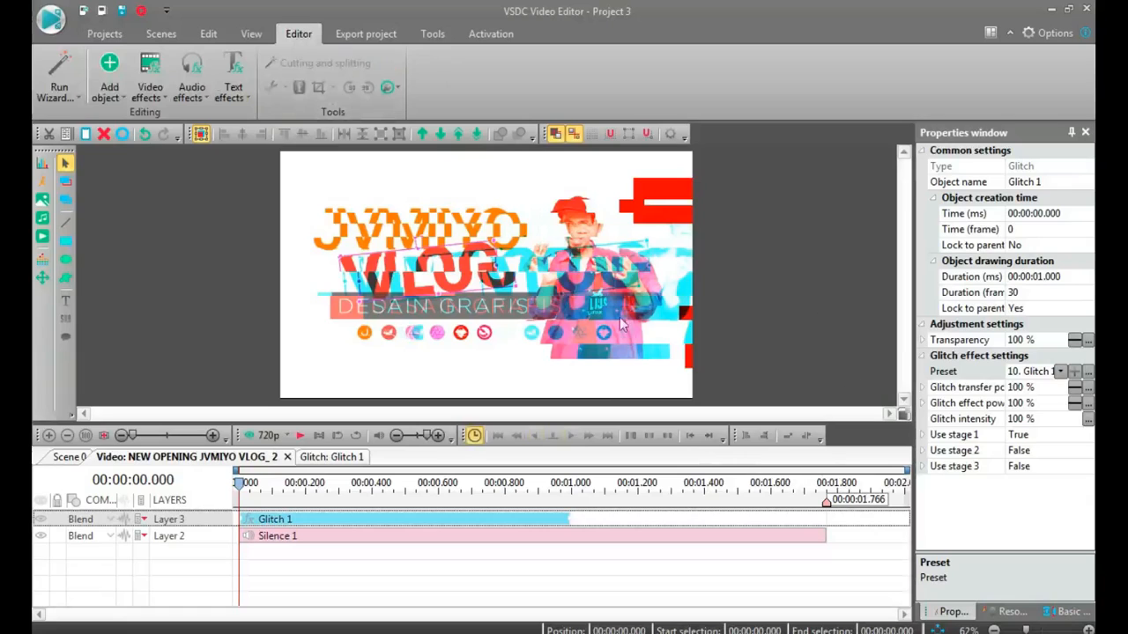
{"action": "left_click", "coordinate": [69, 457]}
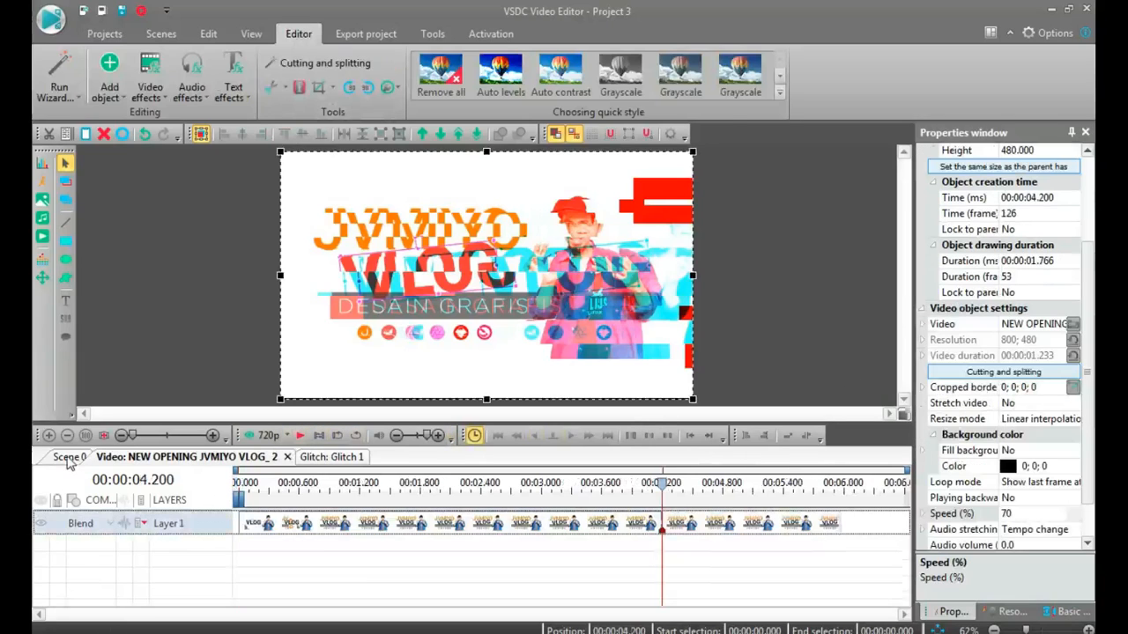
{"action": "left_click", "coordinate": [379, 577]}
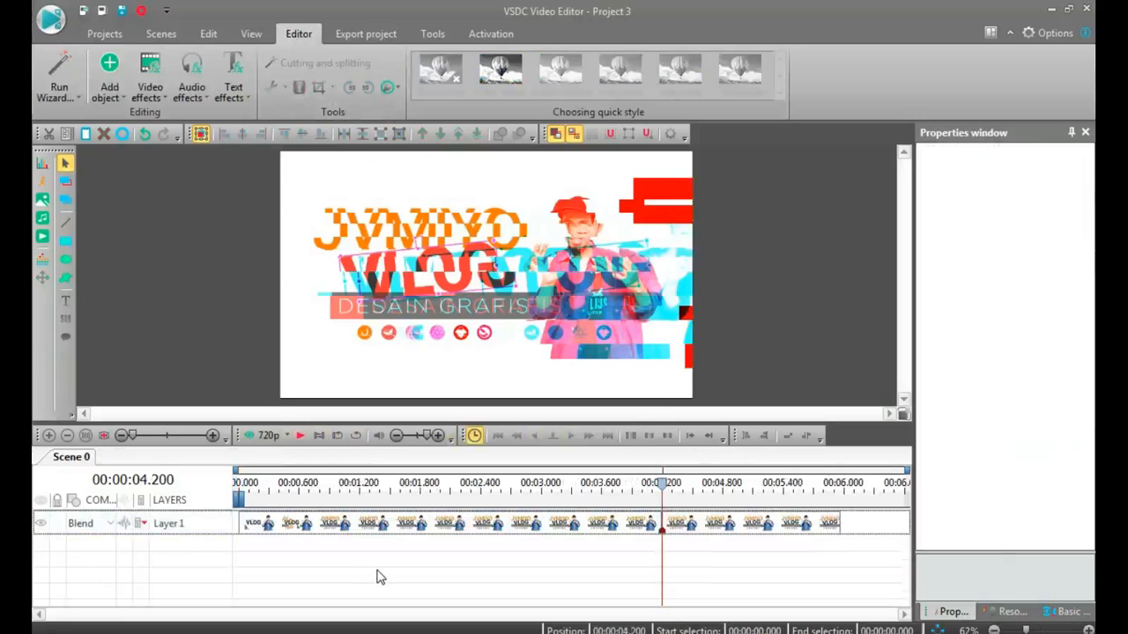